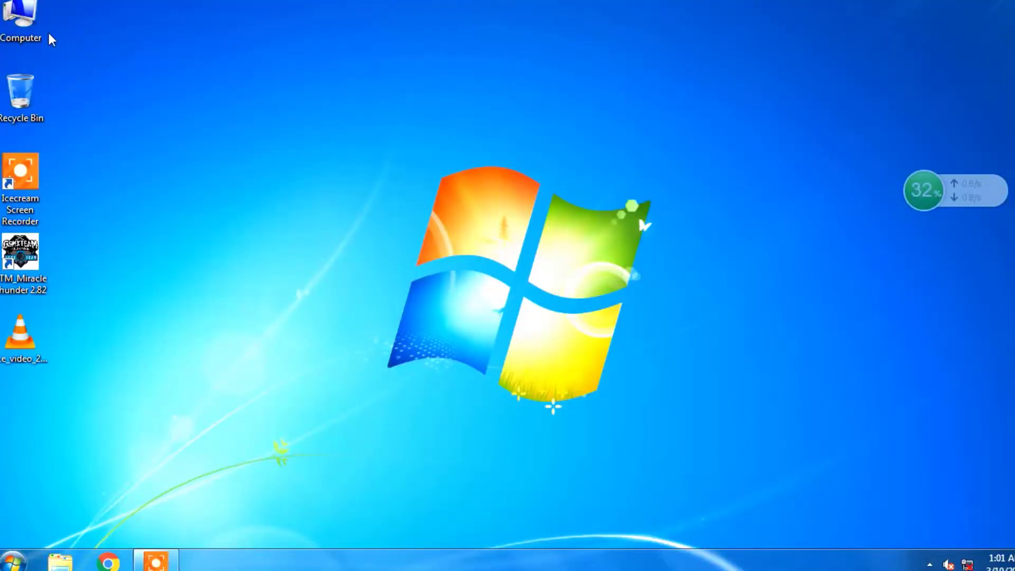
Open the Itel A23 pro folder on Local Disk (D:).
double_click(32, 20)
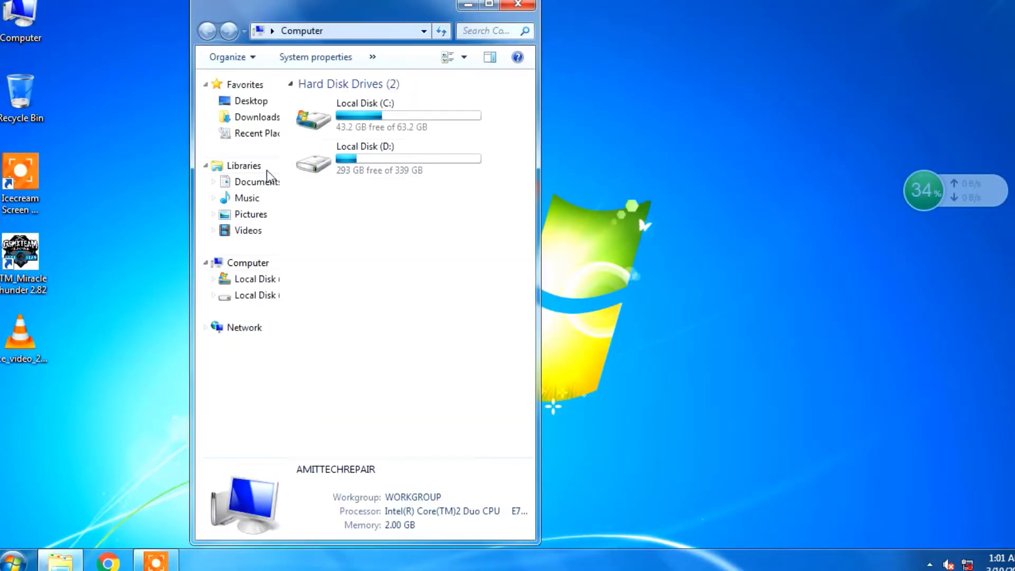
double_click(358, 160)
left_click(345, 153)
left_click(350, 102)
double_click(347, 100)
Review the four archives in the Itel A23 pro folder: the L5006C firmware, SPD Software Download, SPD_Driver_R4.20.0201 and usb_driver_r13-windows.
left_click_drag(360, 203, 369, 100)
left_click(358, 181)
left_click_drag(355, 192, 350, 84)
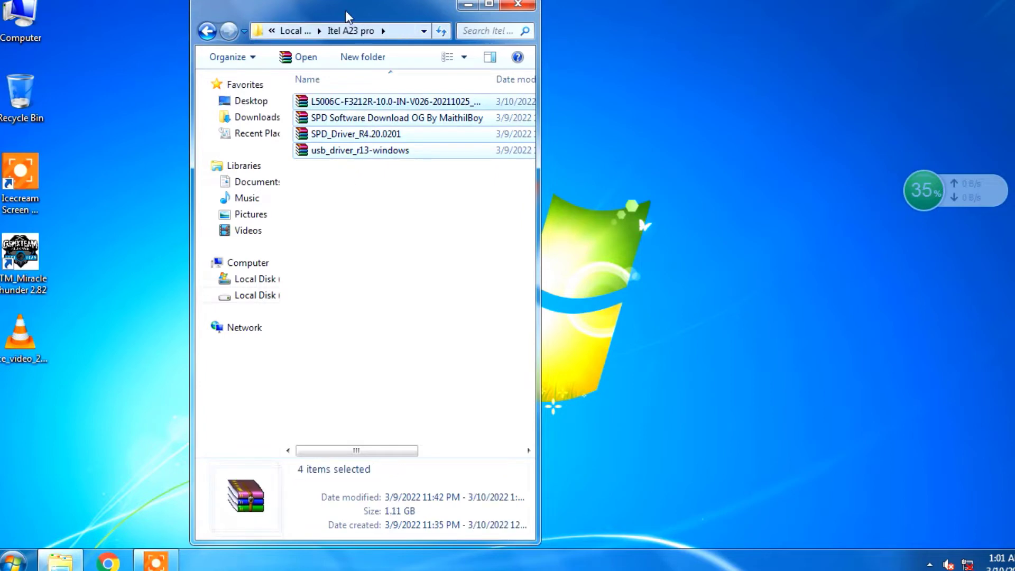
left_click_drag(345, 10, 498, 60)
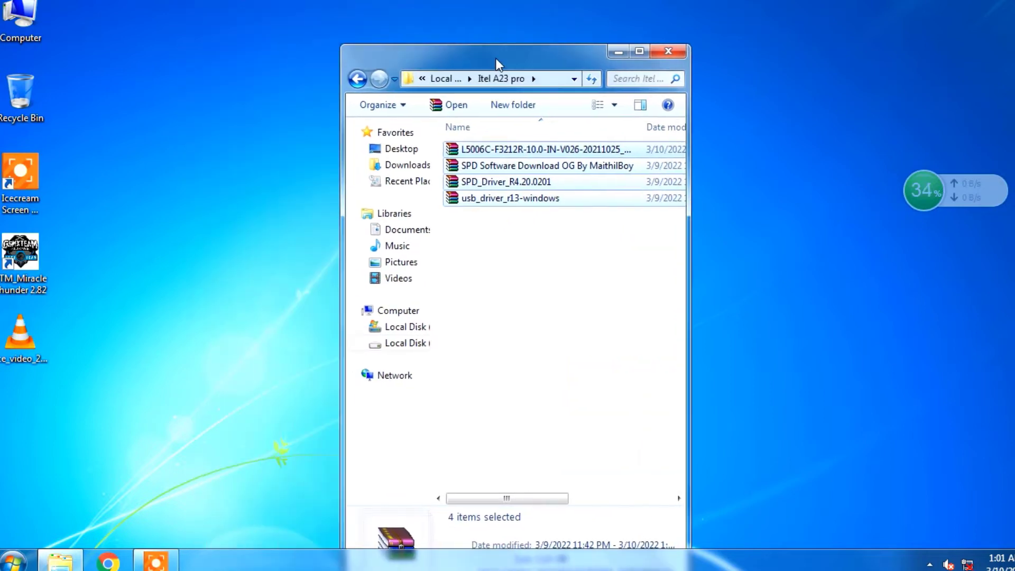
left_click(564, 229)
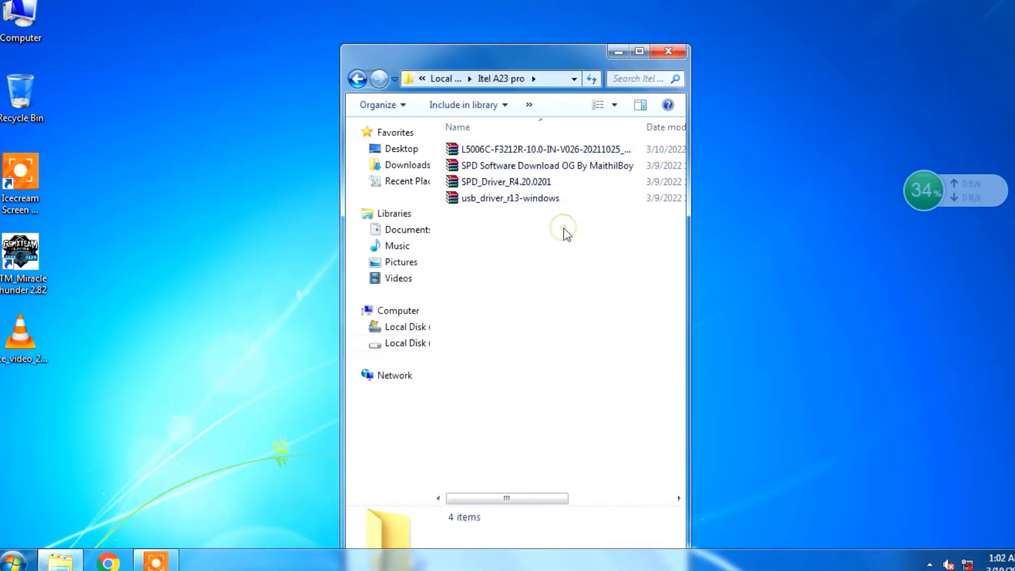
left_click(485, 151)
left_click_drag(525, 71, 527, 19)
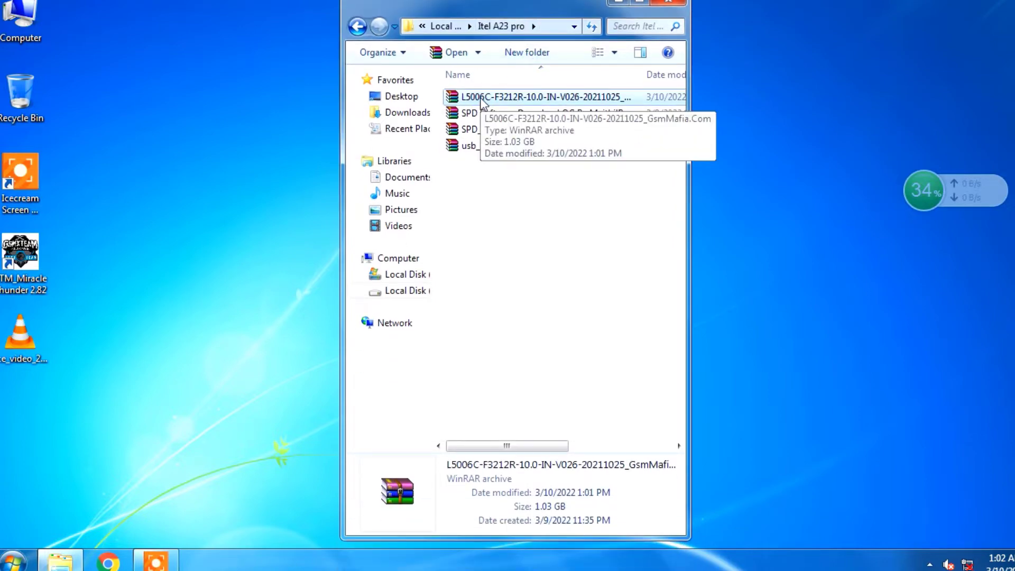
left_click(491, 114)
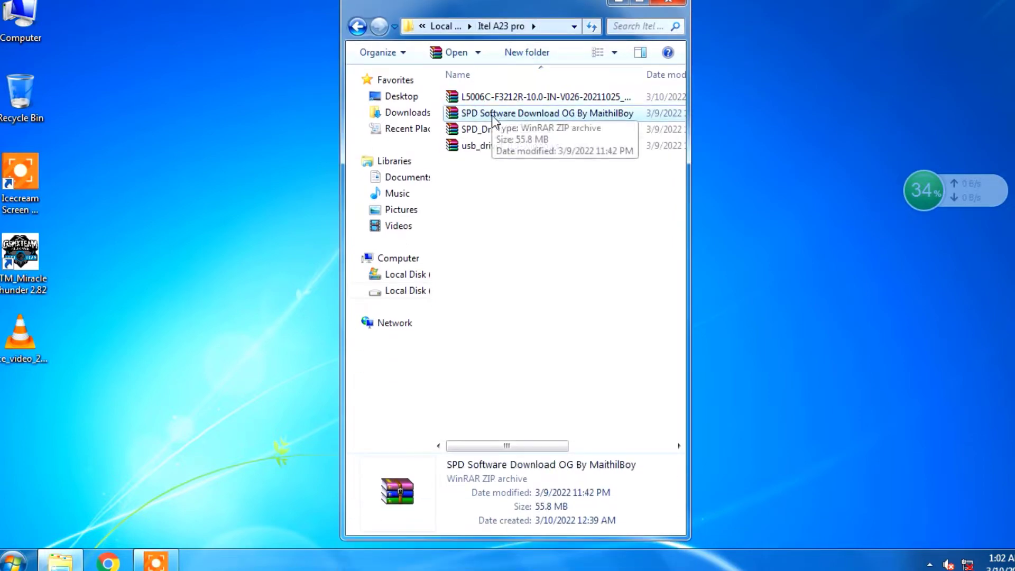
left_click(497, 129)
left_click(473, 147)
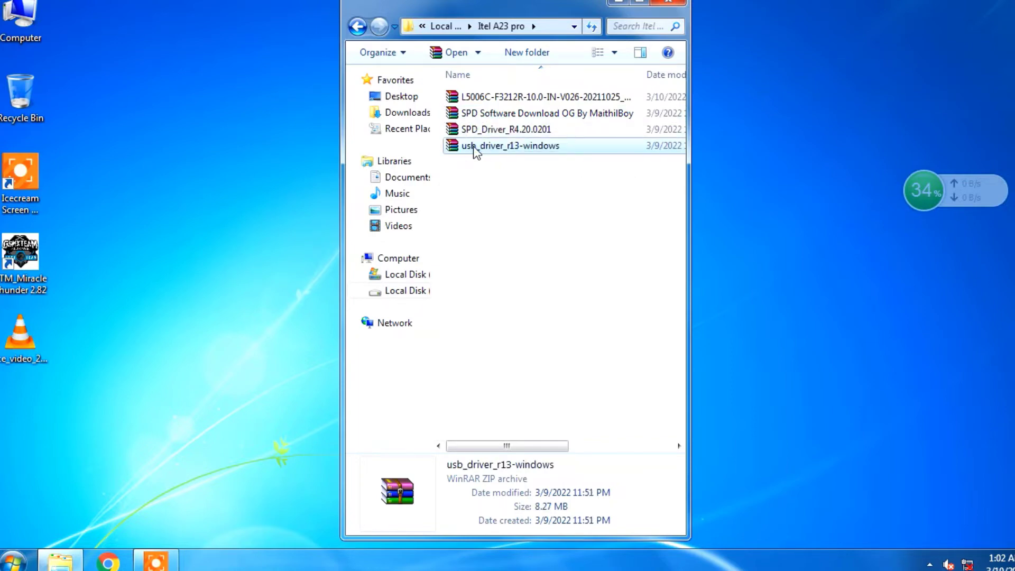
Extract the usb_driver folder from the usb_driver_r13-windows archive to the desktop and close the archive.
double_click(474, 146)
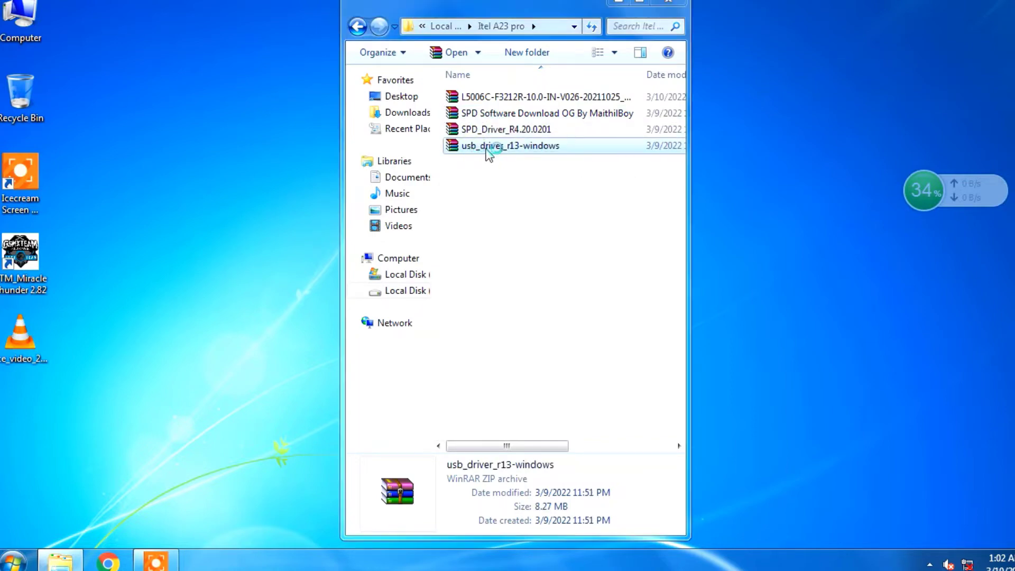
left_click(168, 258)
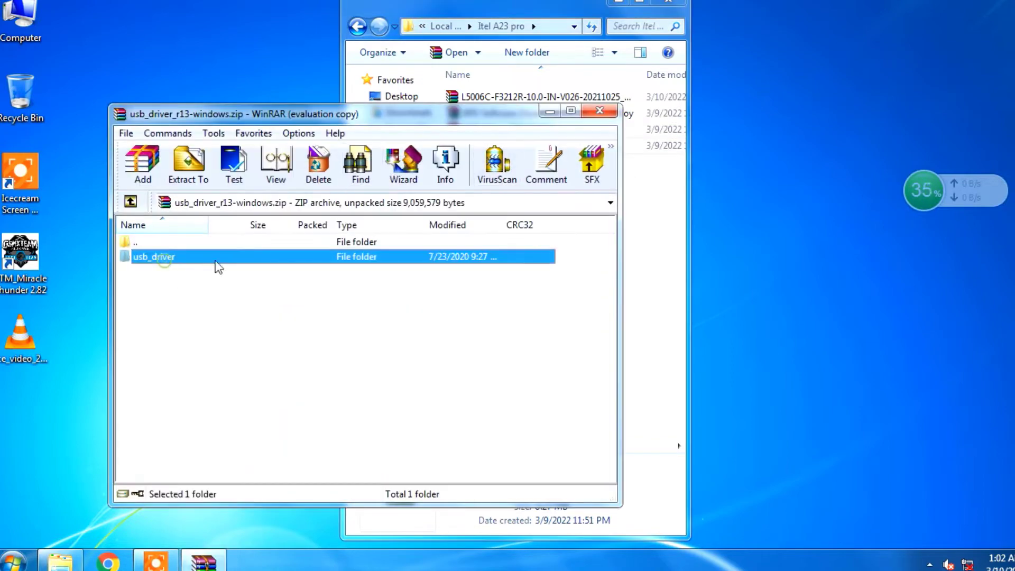
left_click(193, 162)
left_click(399, 221)
left_click(409, 464)
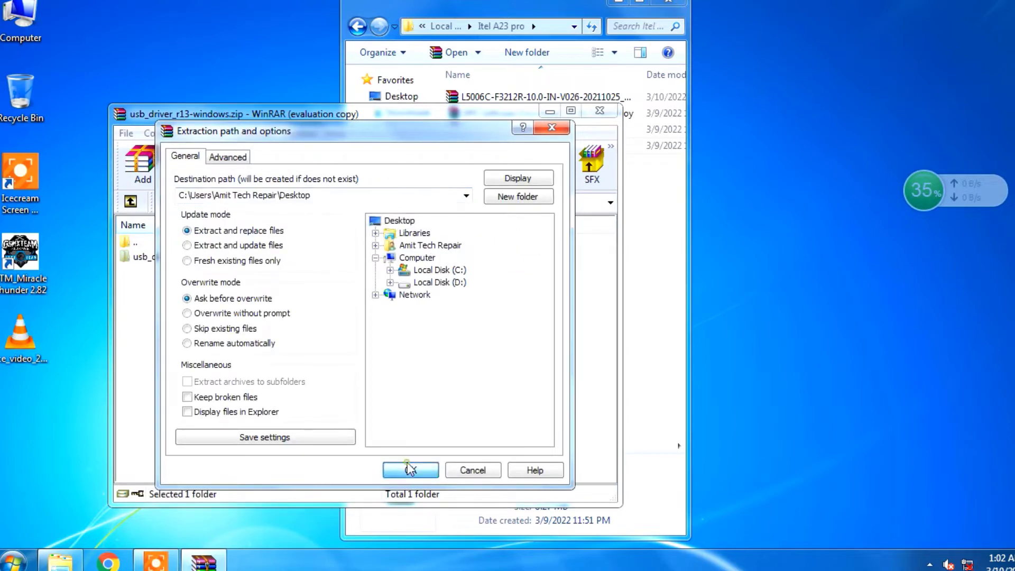
left_click(599, 112)
Extract the driver folder from the SPD_Driver_R4.20.0201 archive to the desktop and close the archive.
left_click(482, 130)
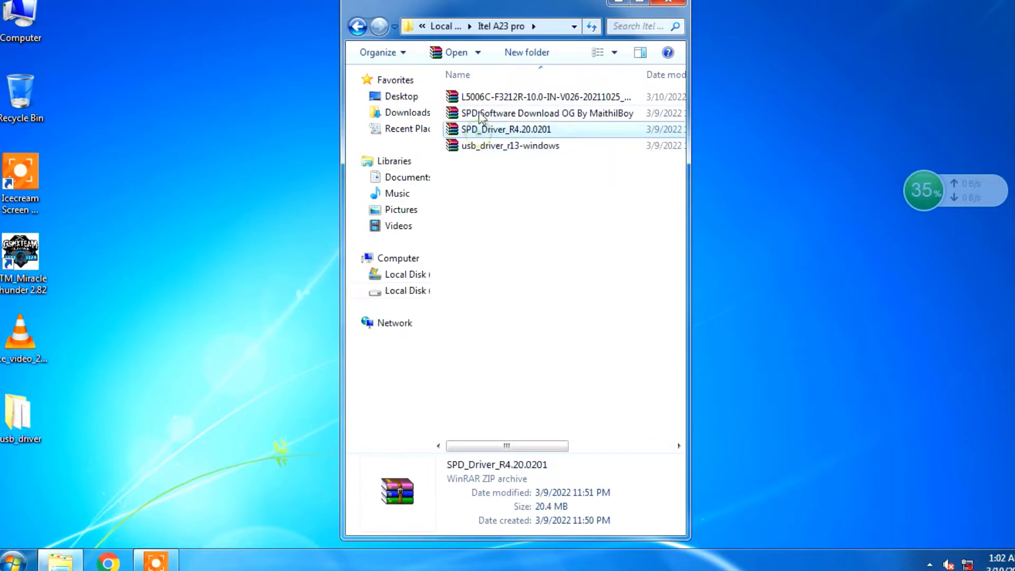
double_click(467, 133)
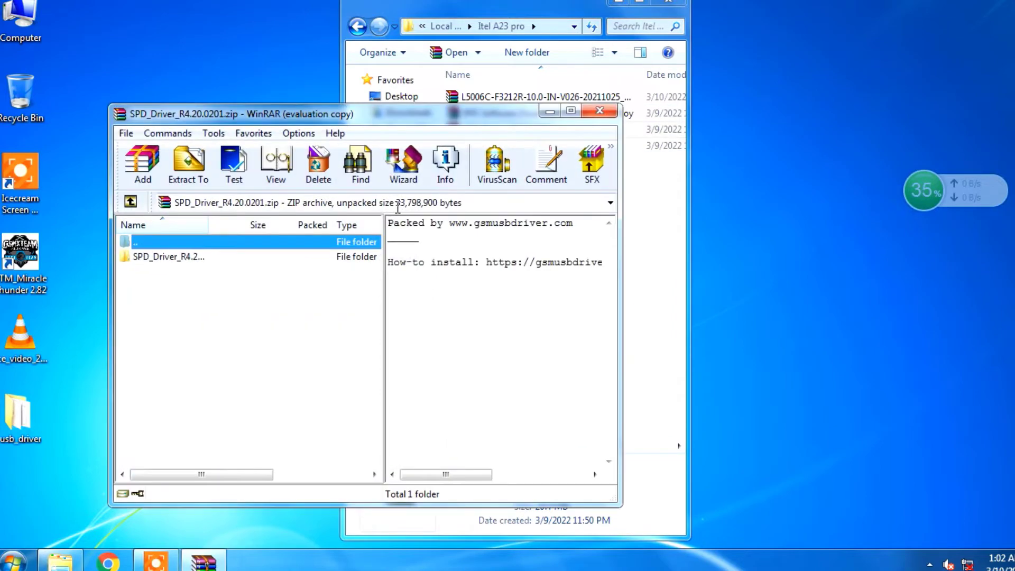
left_click(165, 258)
left_click(189, 186)
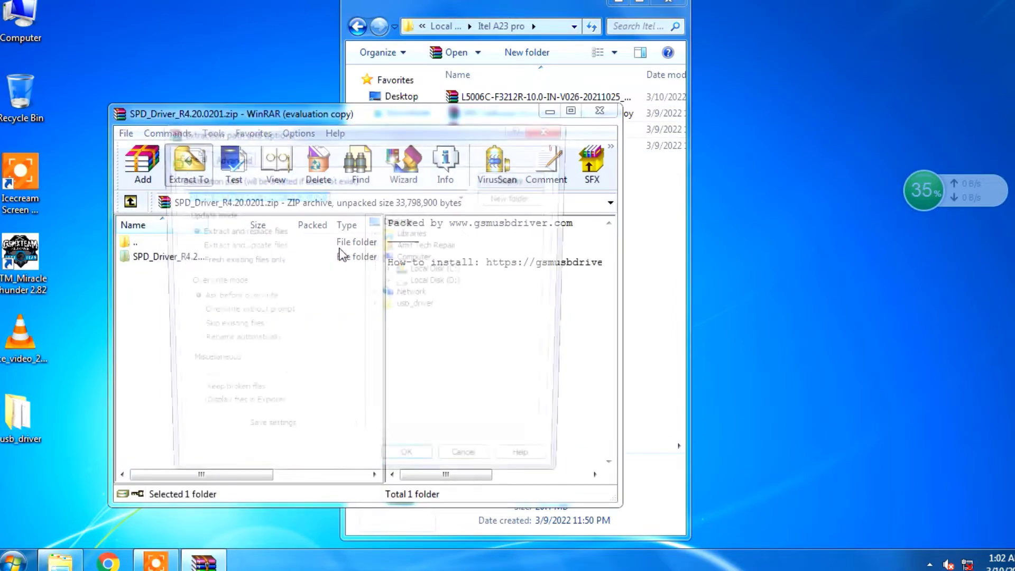
left_click(394, 219)
left_click(400, 466)
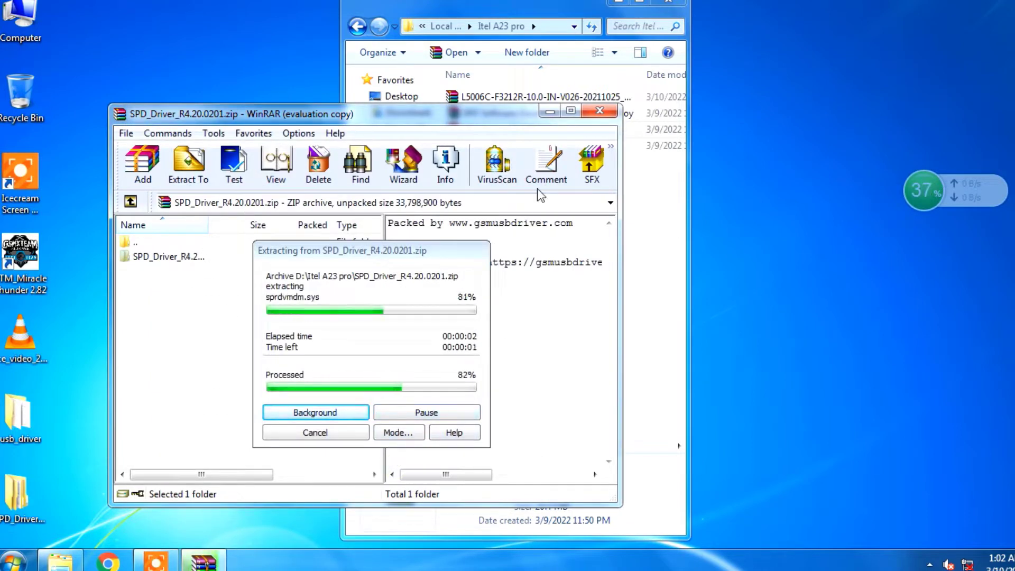
left_click(600, 111)
Move the Itel A23 pro window aside, open Computer Management for this PC and refresh the desktop.
left_click_drag(436, 2, 646, 29)
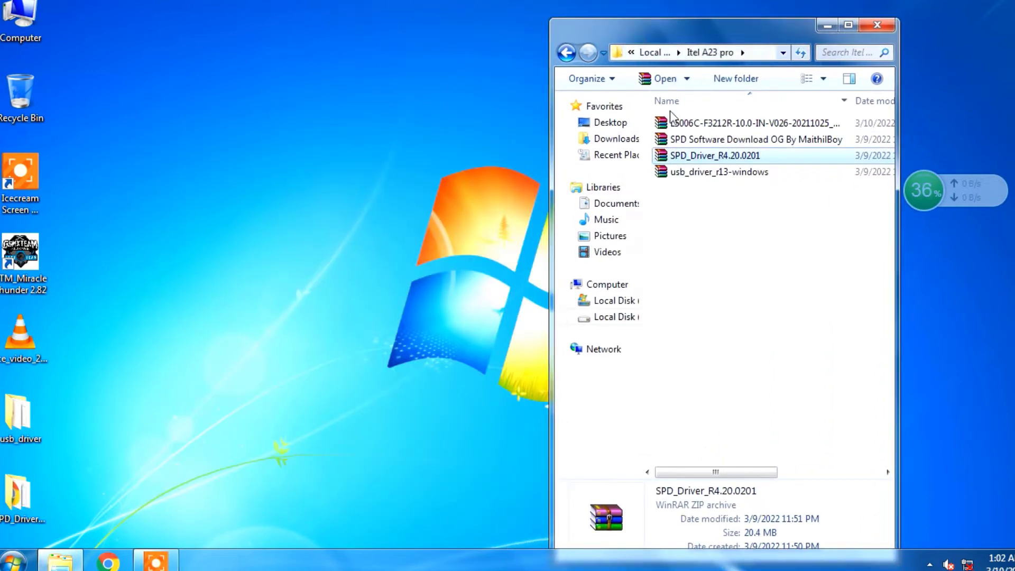
right_click(14, 11)
left_click(33, 31)
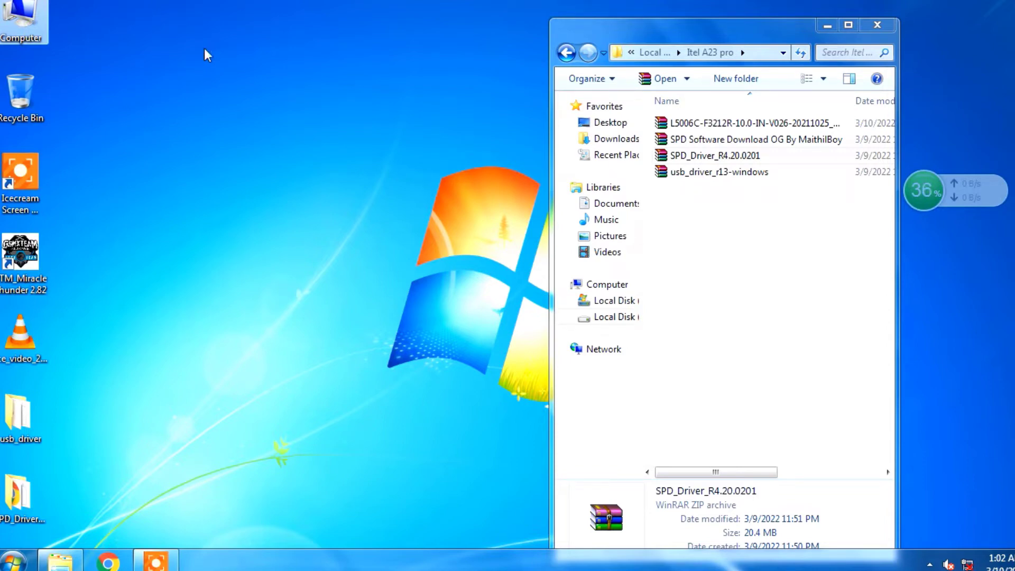
right_click(206, 47)
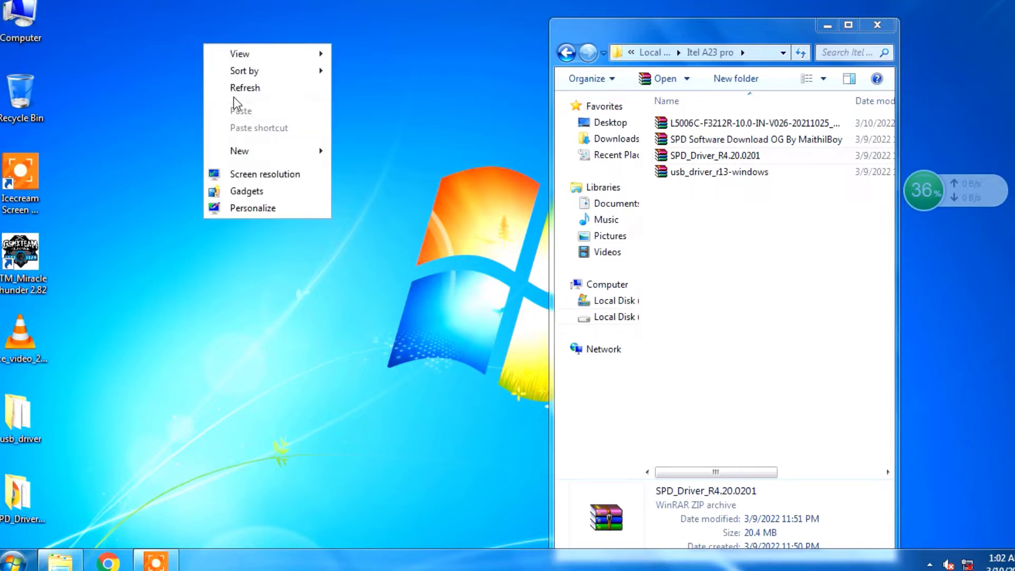
left_click(235, 89)
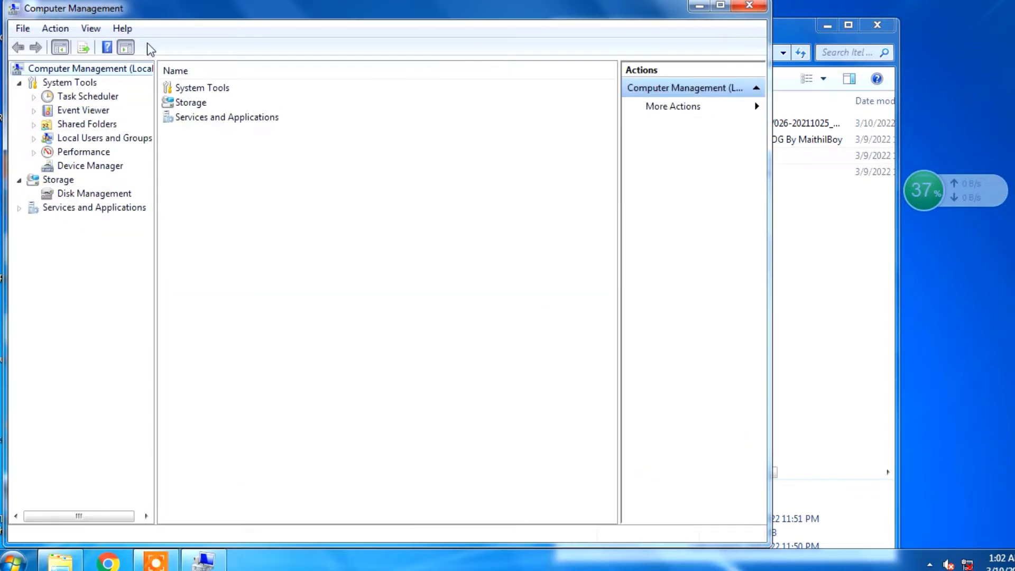
Display Device Manager with the action pane and console tree hidden, and expand Ports (COM & LPT).
left_click(125, 48)
left_click(85, 167)
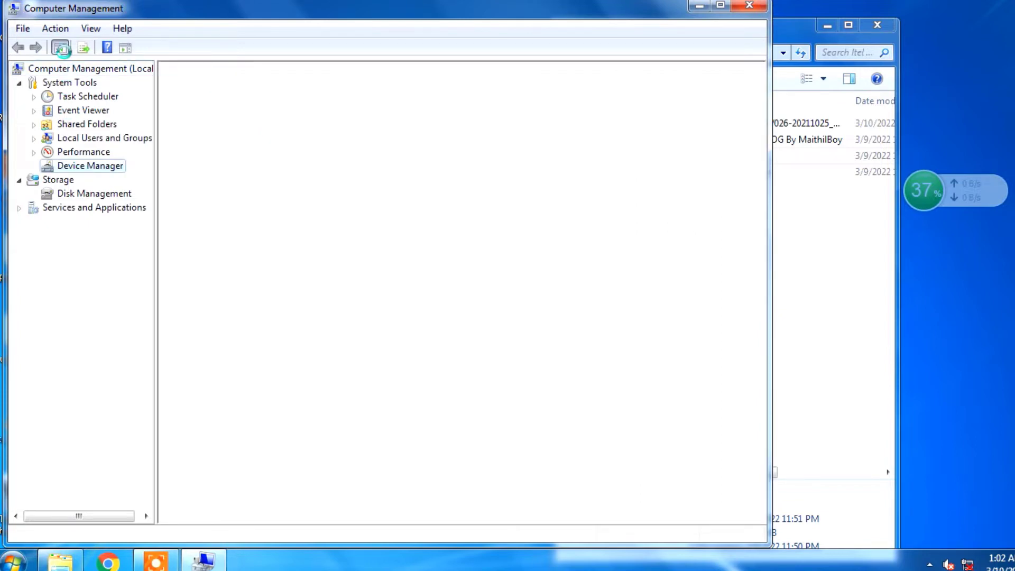
left_click(77, 47)
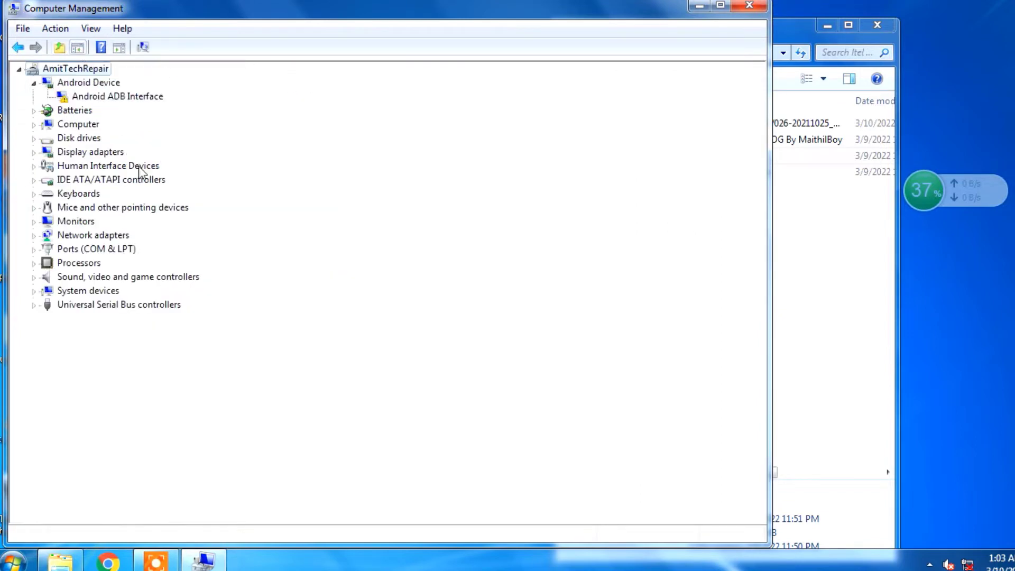
left_click(34, 249)
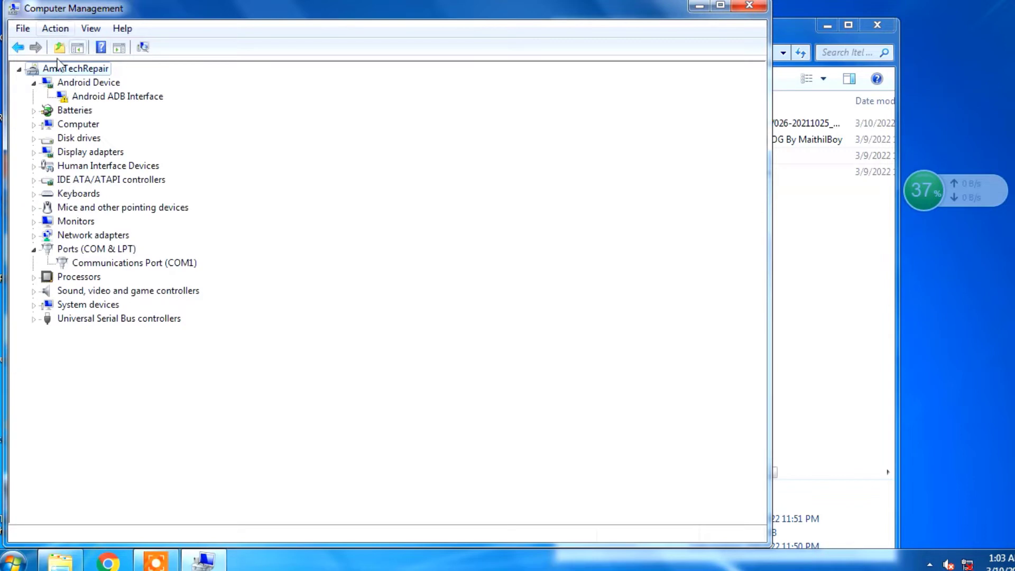
Start adding legacy hardware, choosing manual selection from a list and the Show All Devices category.
left_click(56, 29)
left_click(84, 65)
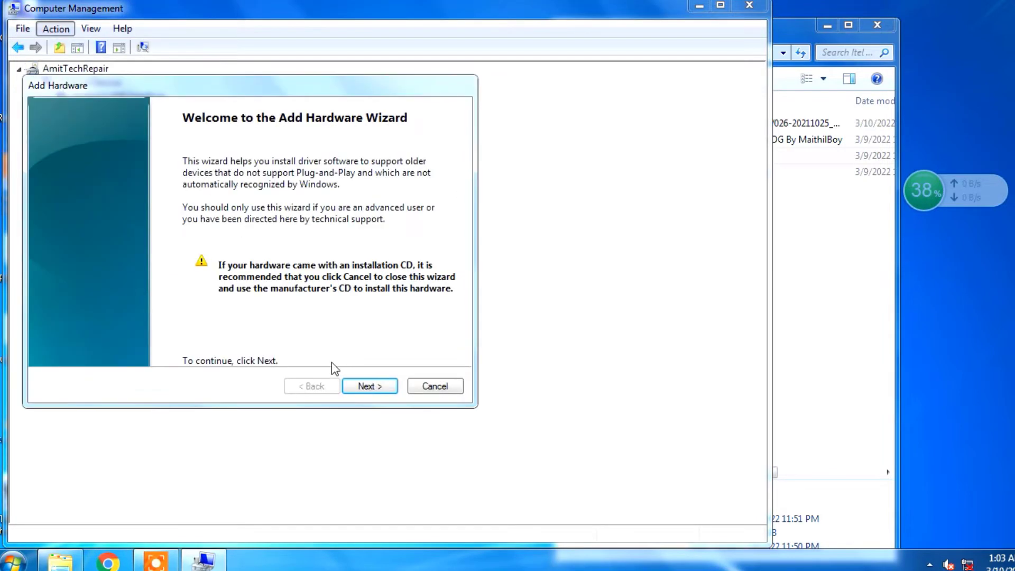
left_click(365, 386)
left_click(98, 255)
left_click(370, 386)
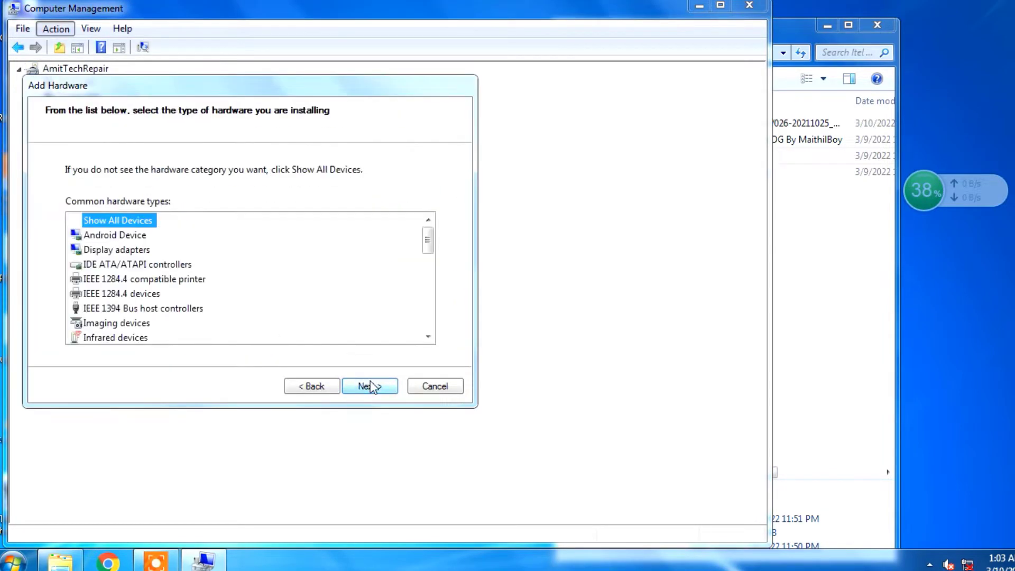
left_click(373, 386)
Load the driver from disk using the android_winusb setup file in the desktop's usb_driver folder.
left_click(417, 331)
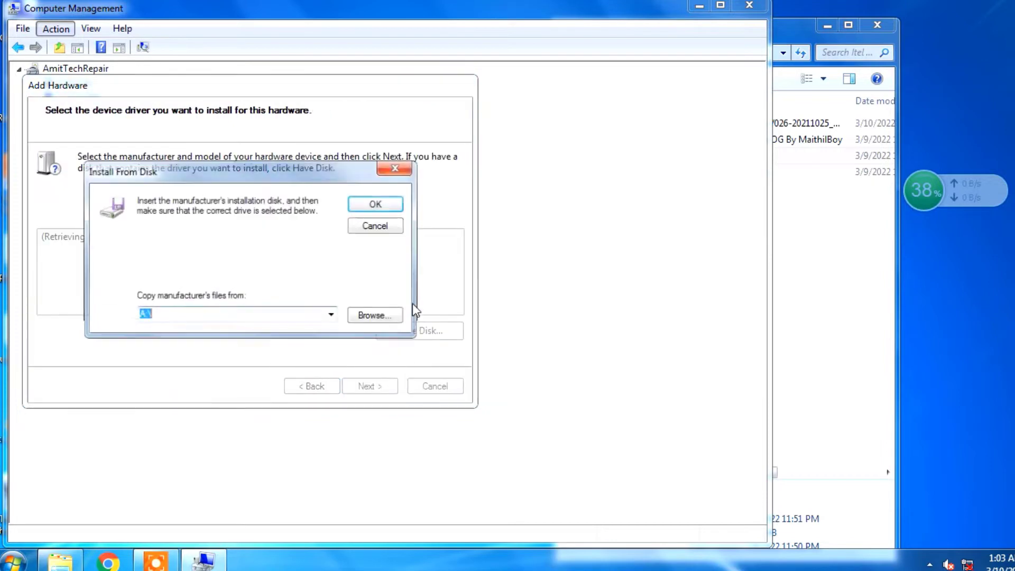
left_click(364, 314)
left_click(135, 192)
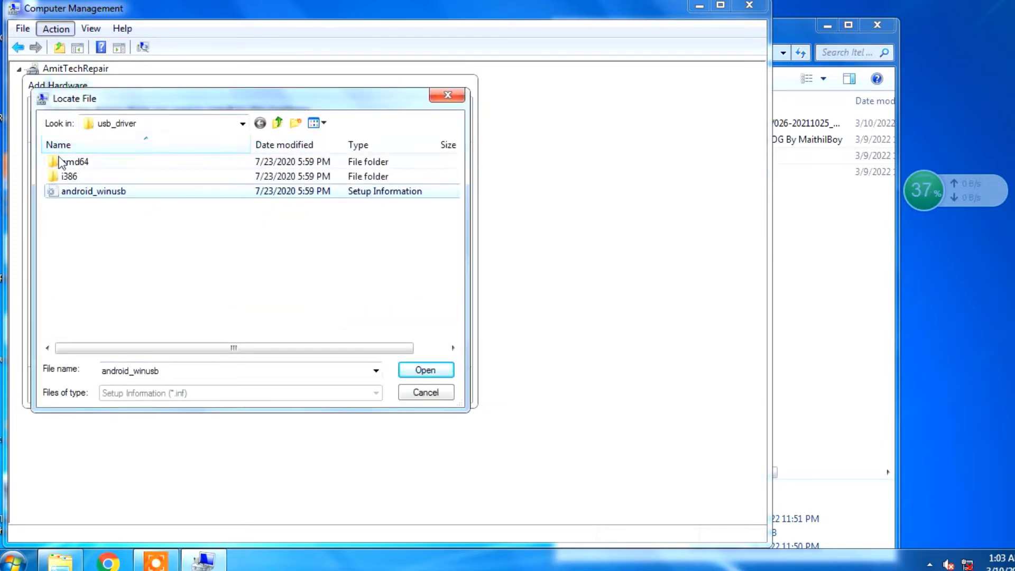
left_click(243, 123)
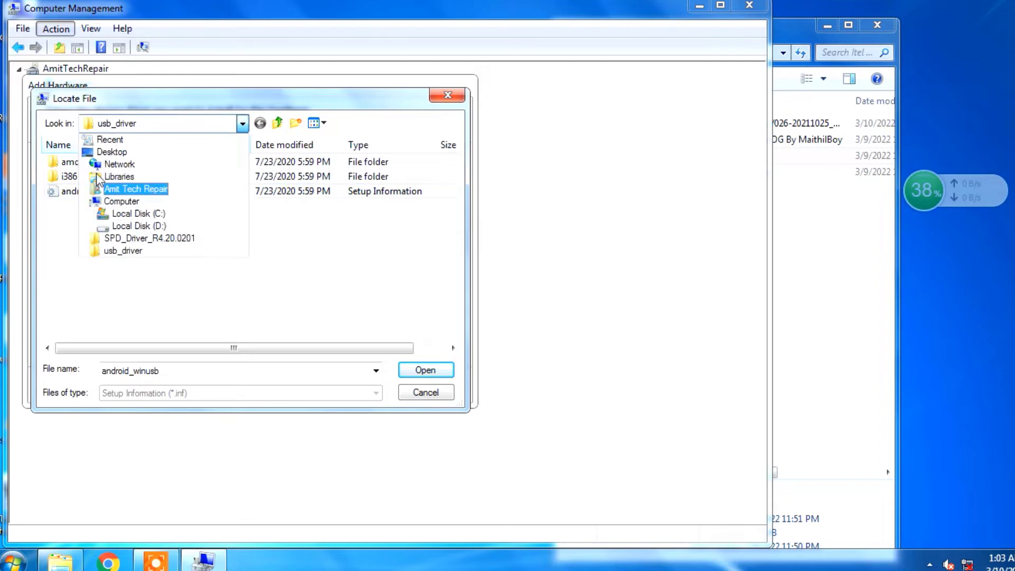
left_click(188, 155)
double_click(322, 253)
double_click(85, 191)
left_click(360, 206)
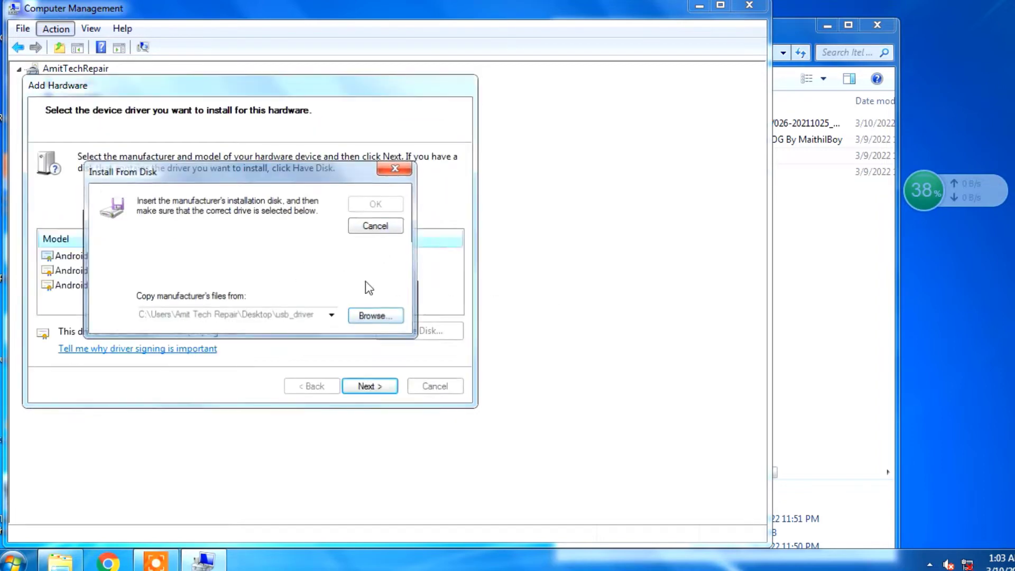
Install the Android ADB Interface driver, finish the hardware wizard and close Computer Management.
left_click(369, 385)
left_click(370, 385)
left_click(577, 276)
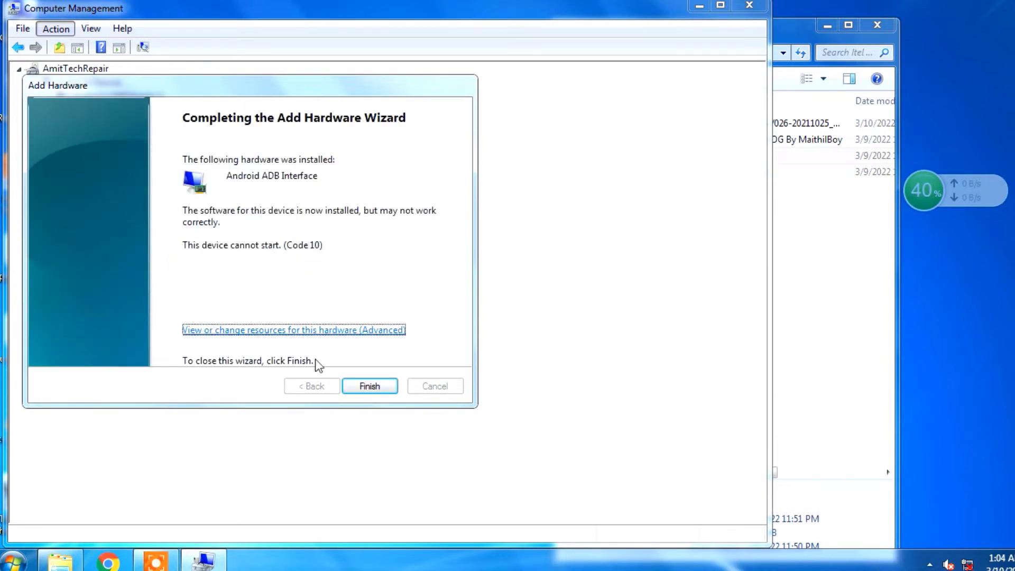
left_click(370, 385)
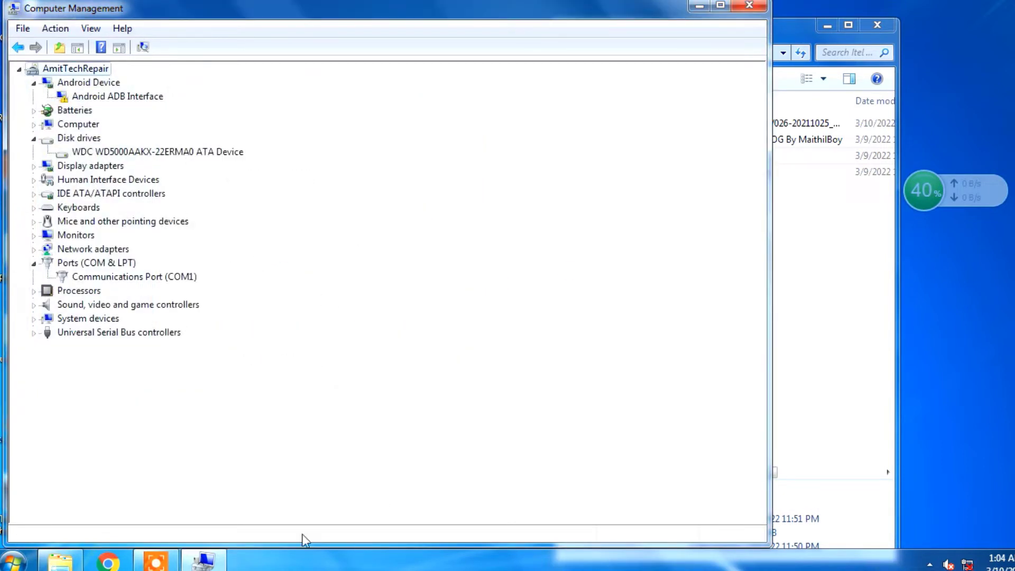
left_click(753, 11)
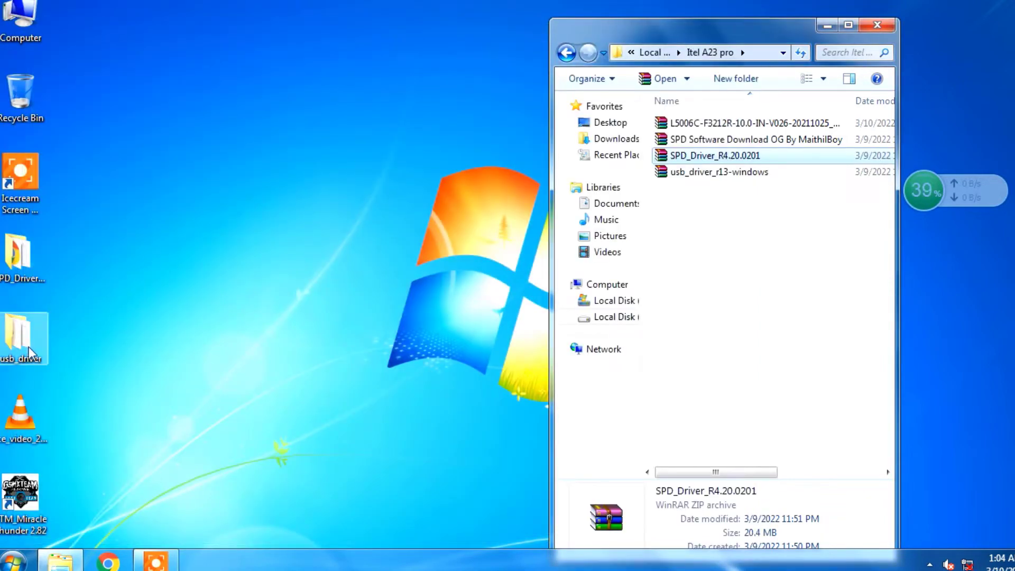
Run the DPInst64 installer from the Win7 subfolder of the extracted SPD driver folder on the desktop.
double_click(19, 258)
left_click(701, 93)
double_click(702, 96)
left_click(708, 158)
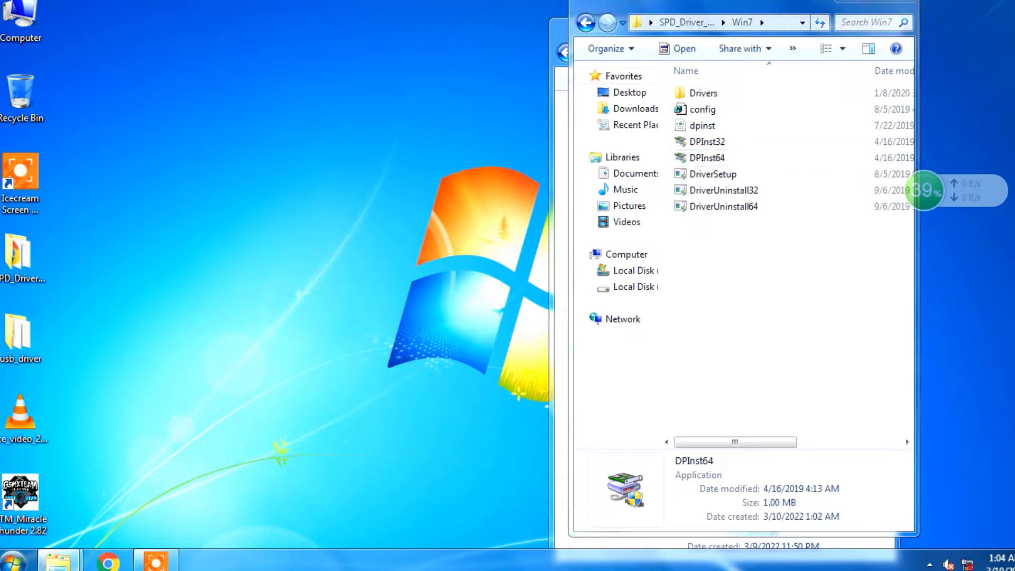
Install the UNISOC driver package through to the end of its wizard and close the Win7 folder window.
left_click(343, 331)
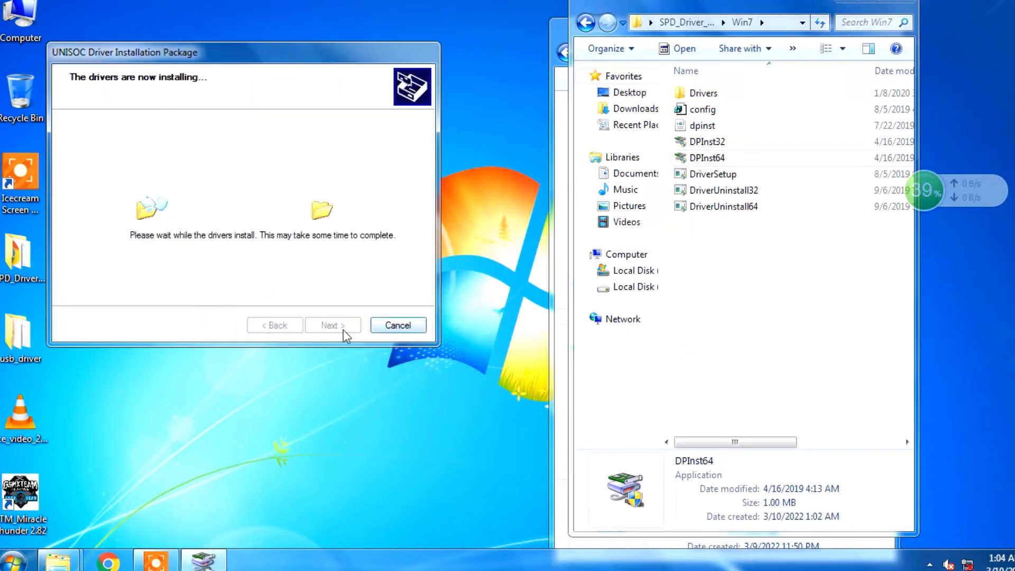
left_click(642, 274)
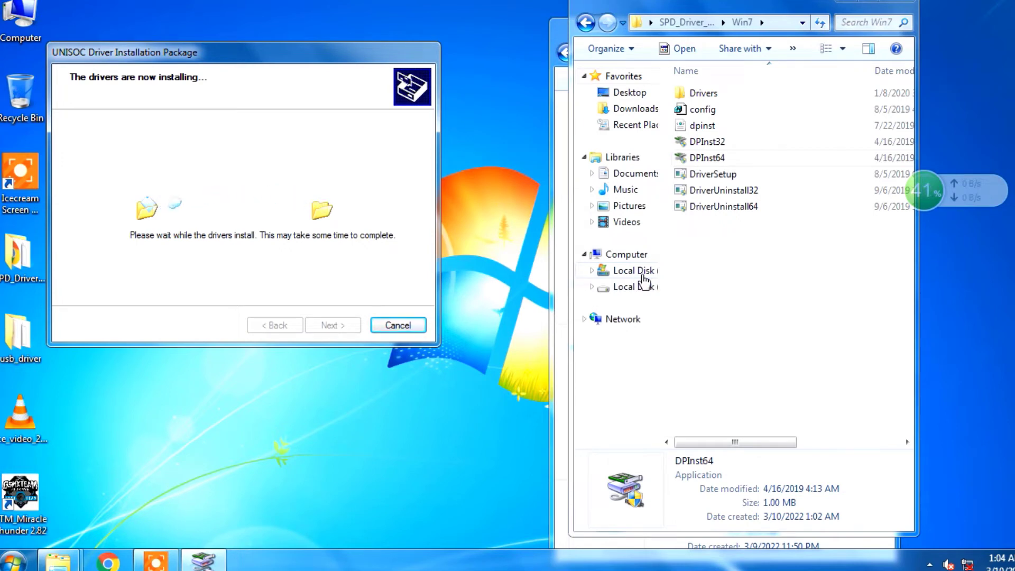
left_click(643, 274)
left_click(628, 272)
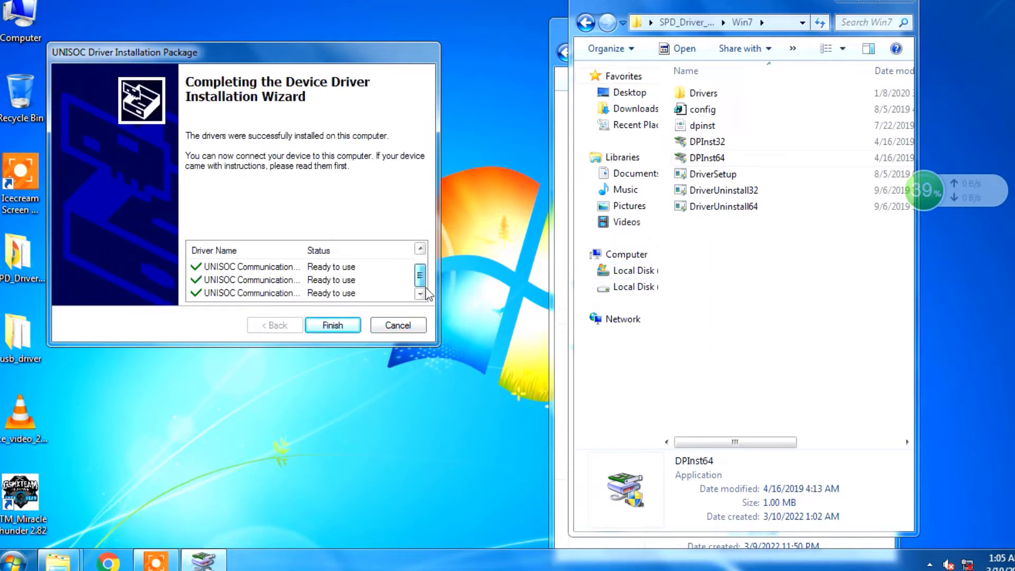
left_click(333, 326)
left_click(893, 4)
Extract the SPD Software Download OG archive into the Itel A23 pro folder, entering the archive password.
left_click(767, 141)
right_click(766, 141)
left_click(786, 204)
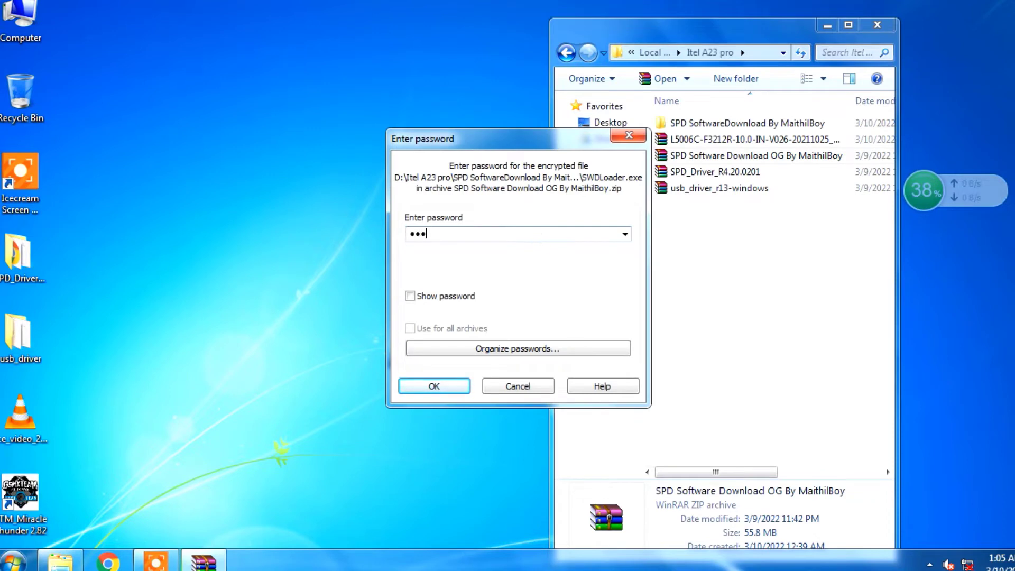
key("Return")
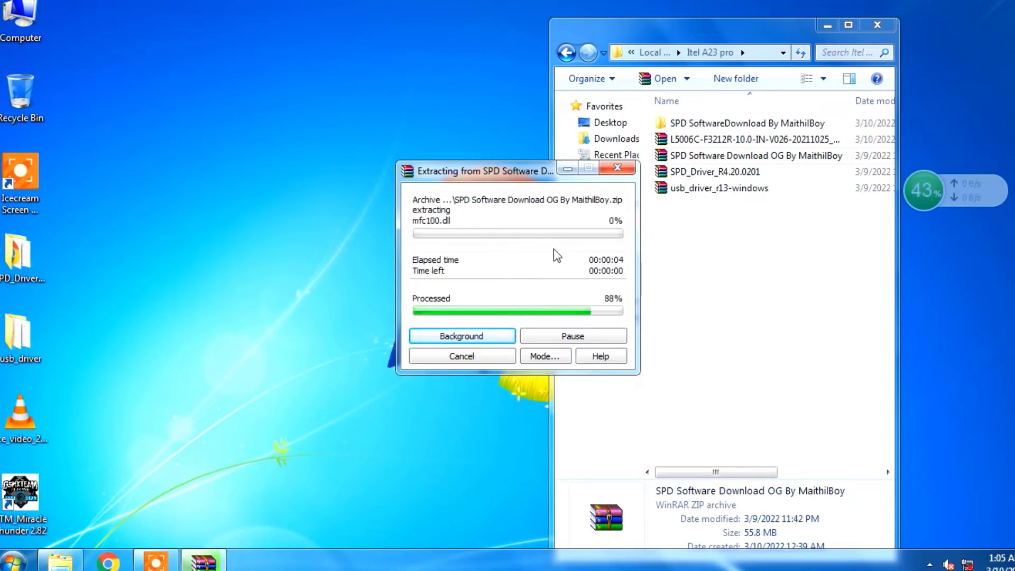
Extract the L5006C-F3212R-10.0-IN-V026 firmware archive into the Itel A23 pro folder.
left_click(708, 139)
right_click(709, 140)
left_click(751, 199)
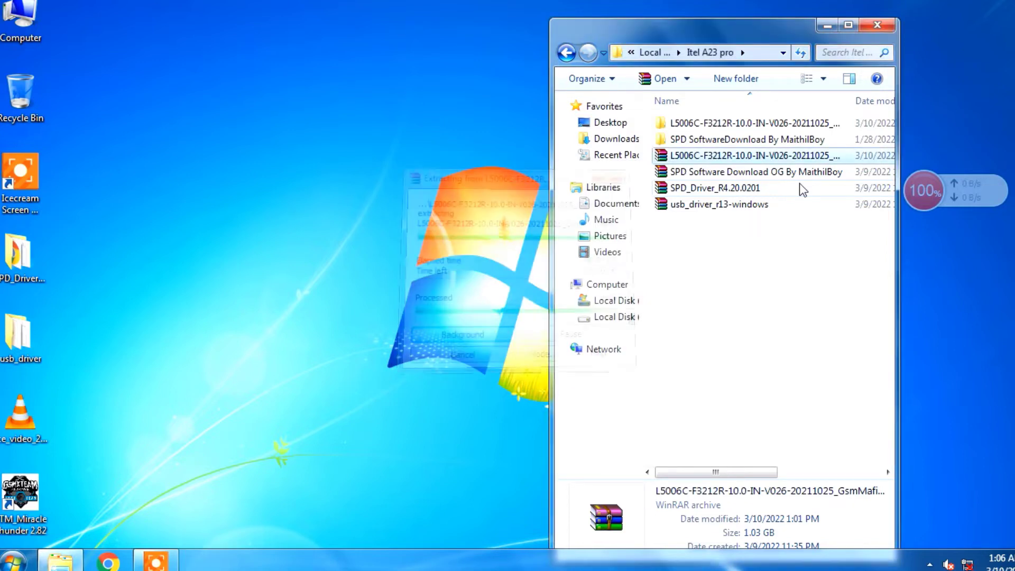
Run SWDLoader from the extracted SPD SoftwareDownload folder and close the stray Libraries window.
double_click(740, 139)
left_click(713, 158)
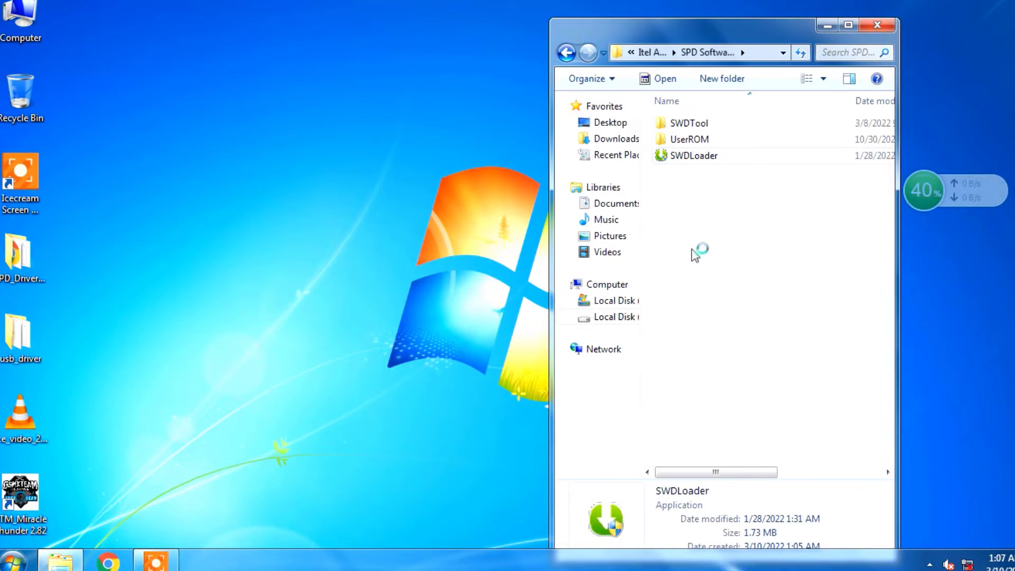
left_click_drag(690, 250, 721, 155)
left_click_drag(698, 216, 721, 157)
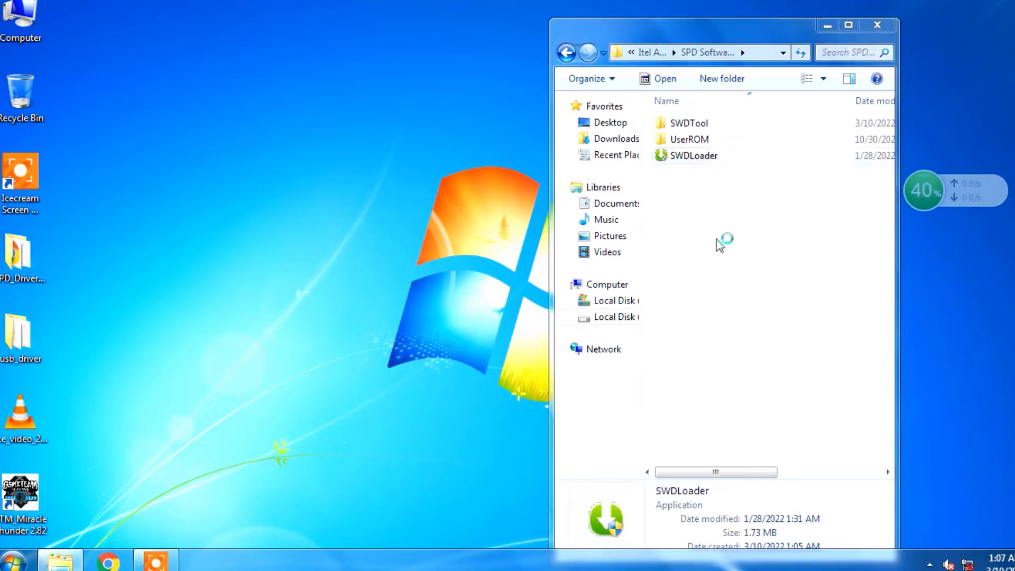
left_click(896, 2)
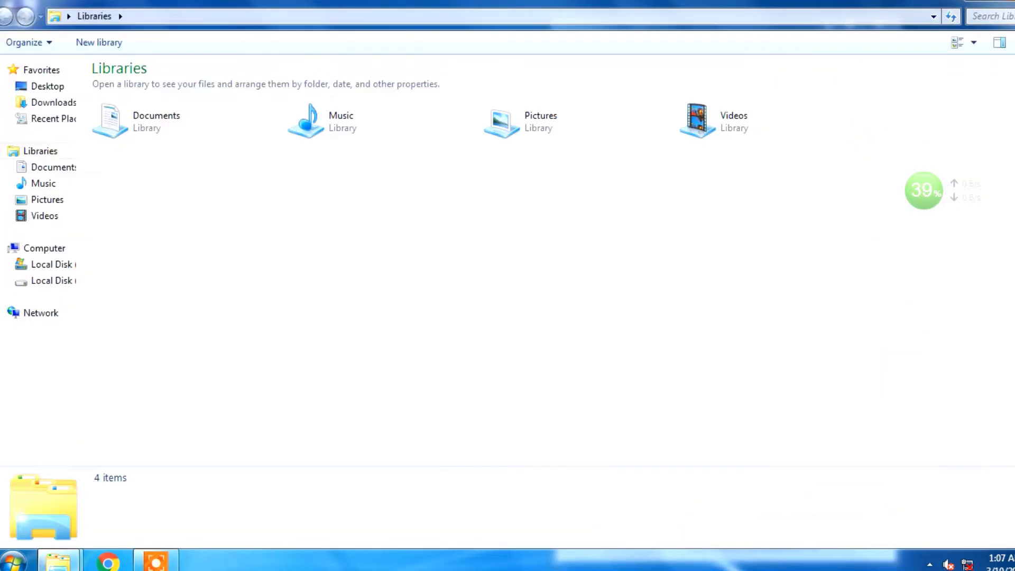
left_click(1014, 1)
double_click(694, 157)
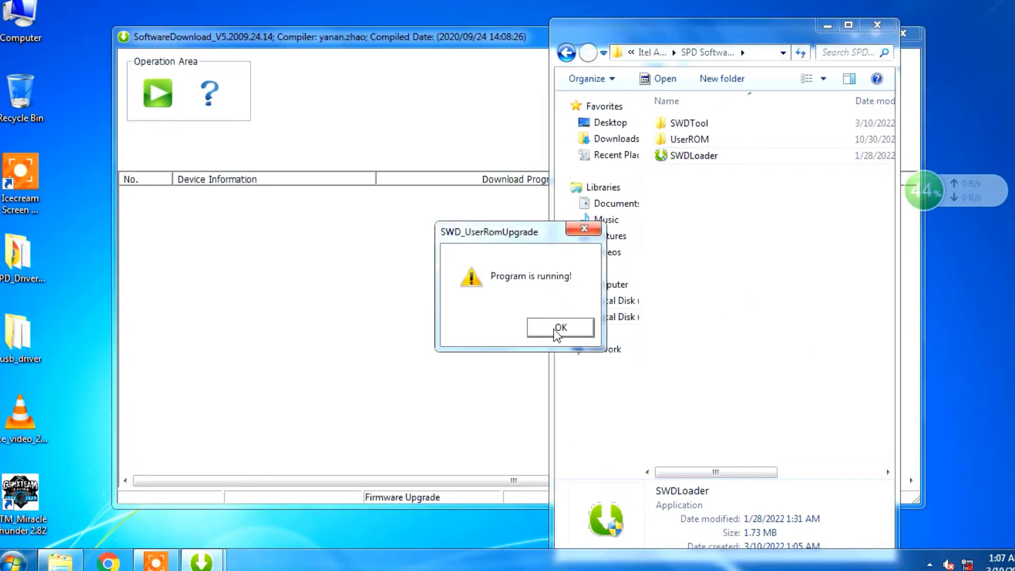
left_click(556, 333)
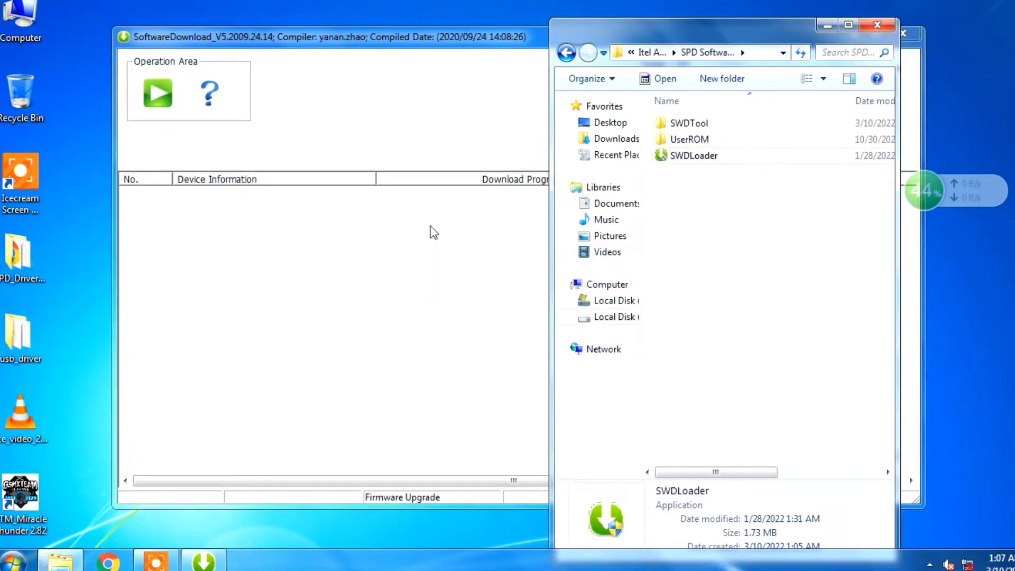
left_click(475, 199)
left_click_drag(389, 42, 272, 44)
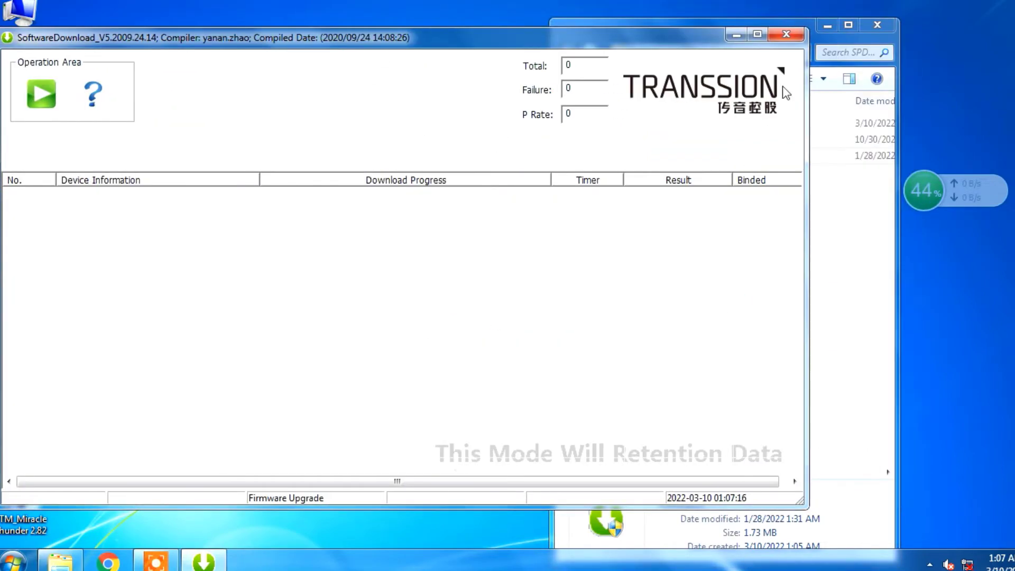
Close SoftwareDownload, relaunch it and dismiss the missing PR651.pac message.
left_click(787, 34)
left_click(376, 309)
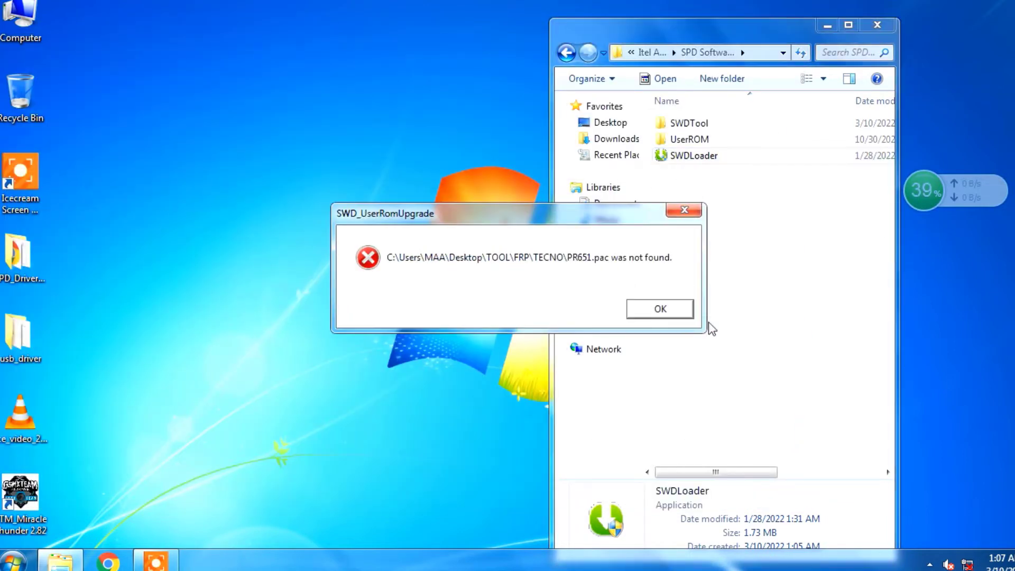
left_click(629, 309)
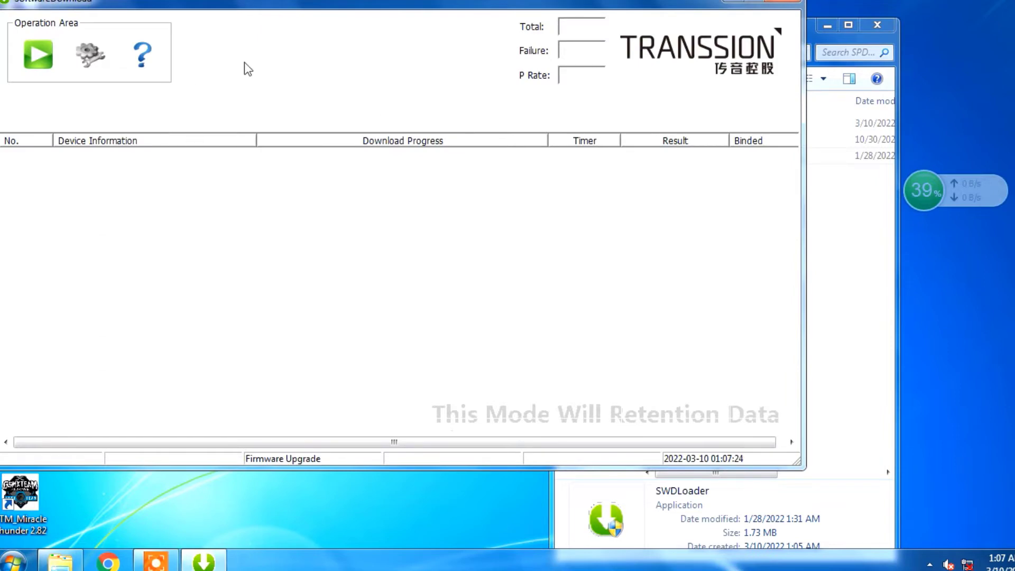
Load the L5006C-F3212R-10.0-IN-V026 PAC firmware from D:\Itel A23 pro in the SoftwareDownload settings.
left_click(74, 53)
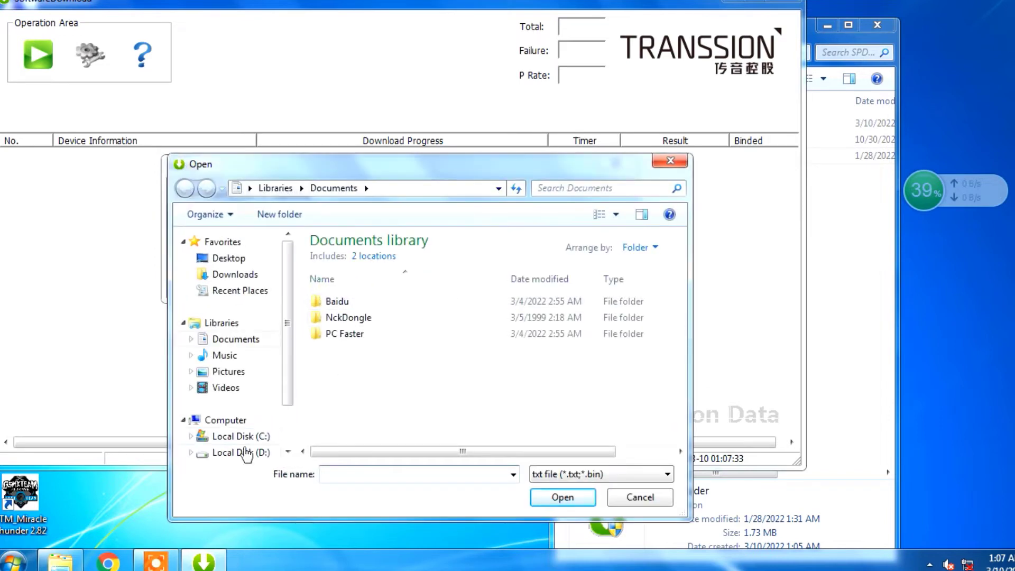
left_click(246, 453)
double_click(373, 262)
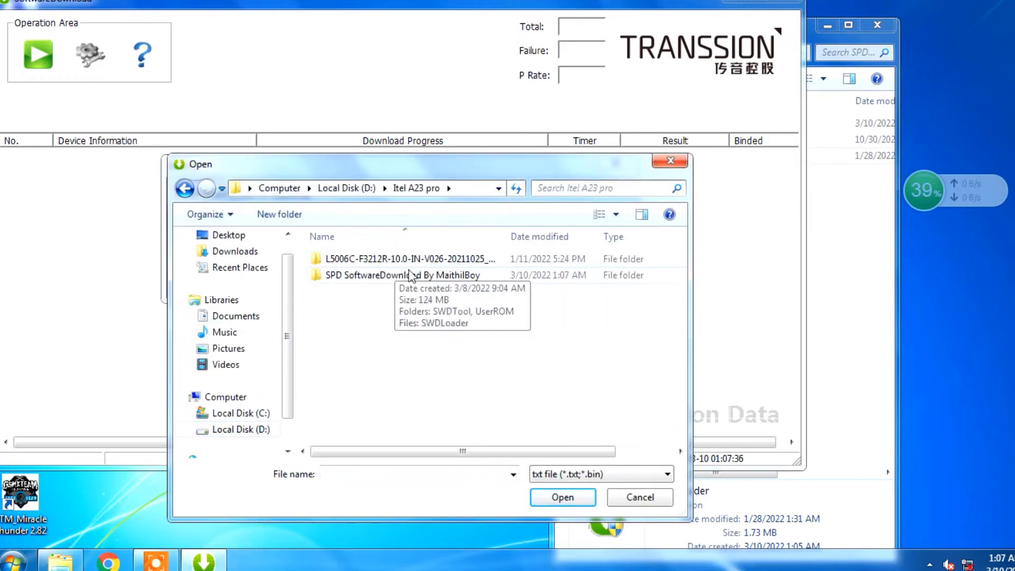
double_click(353, 259)
left_click(354, 259)
left_click(579, 499)
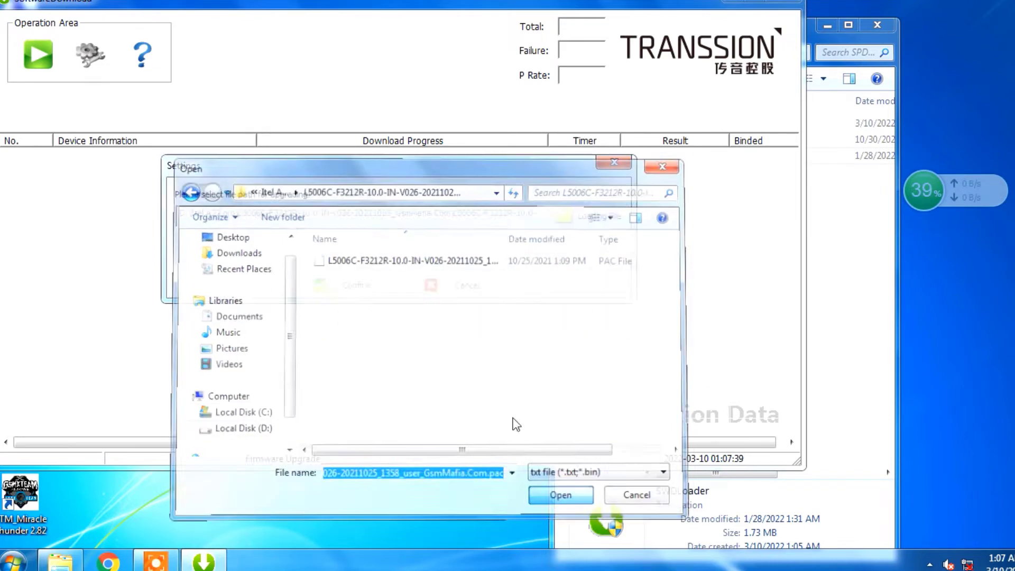
left_click(321, 285)
Reposition the SoftwareDownload window and open Device Manager in Computer Management.
left_click_drag(415, 3, 590, 58)
right_click(12, 8)
left_click(40, 25)
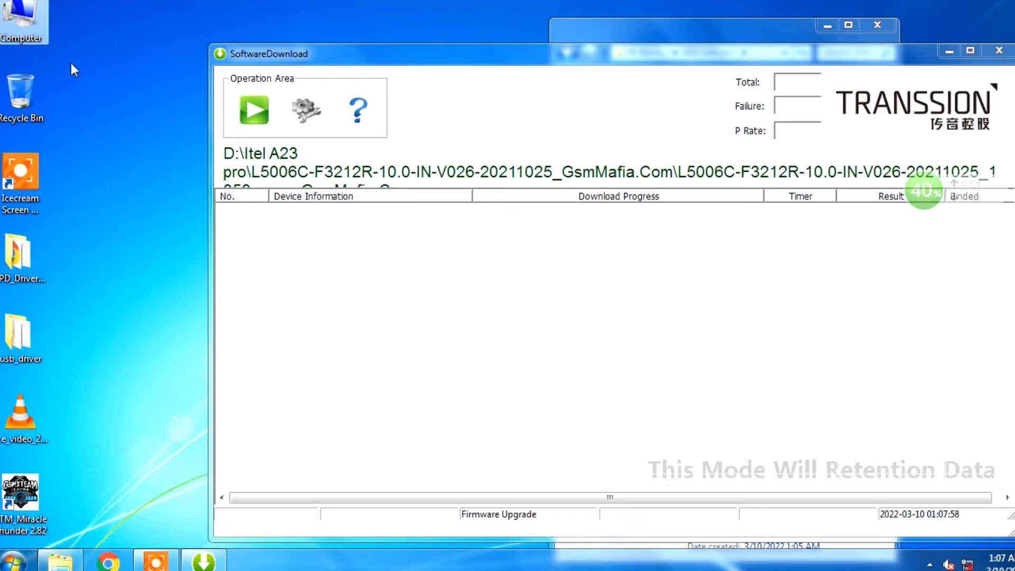
left_click_drag(526, 42, 554, 36)
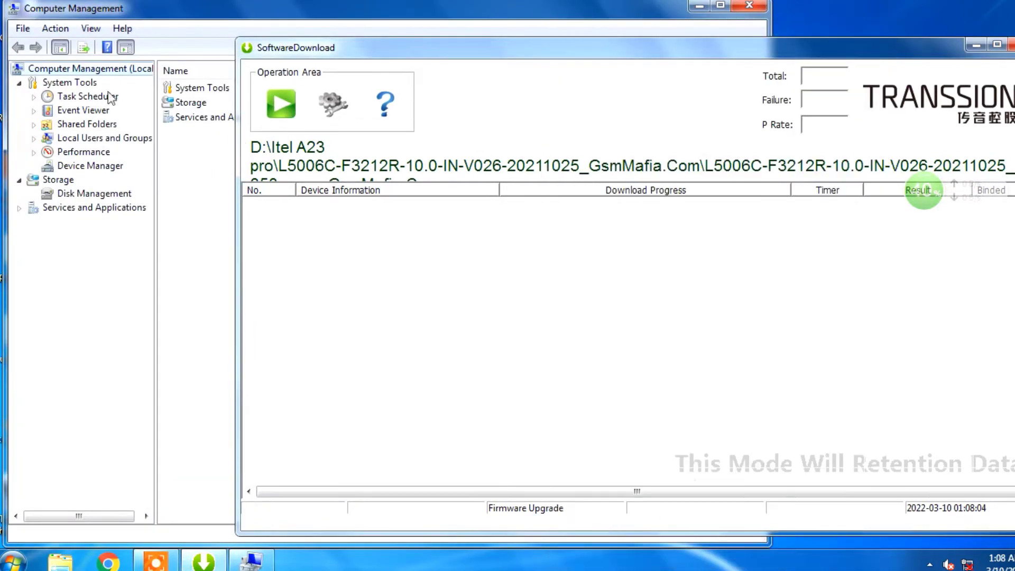
left_click(116, 52)
left_click(98, 166)
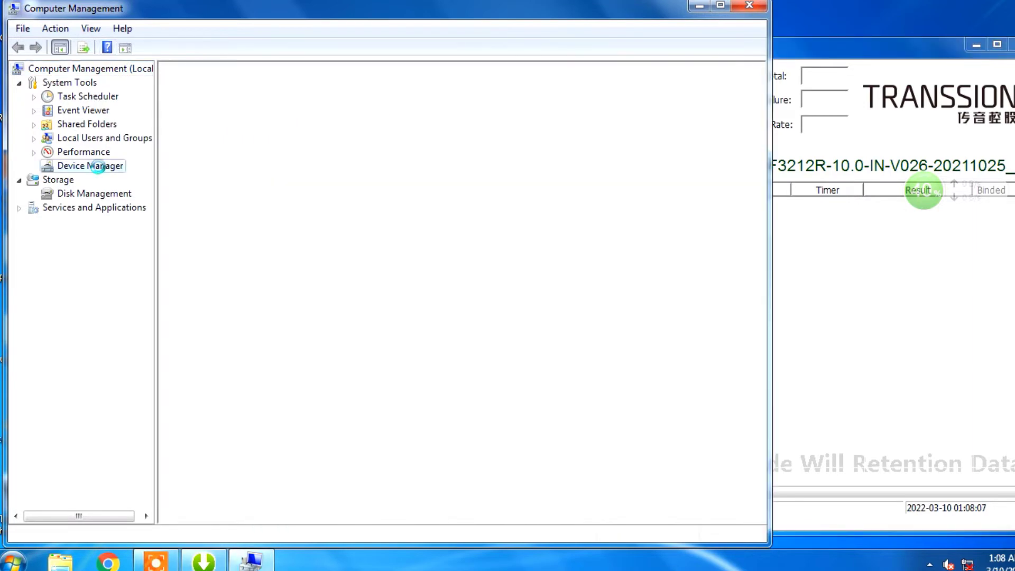
Expand Ports (COM & LPT), collapse Android Device, and narrow Computer Management so it fits beside SoftwareDownload.
left_click(77, 48)
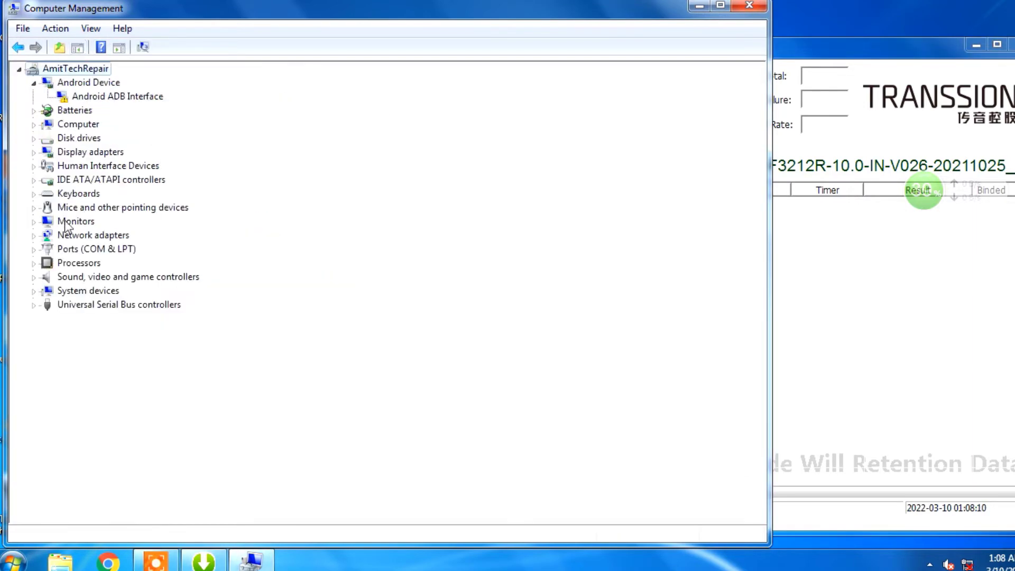
left_click(34, 250)
left_click(35, 83)
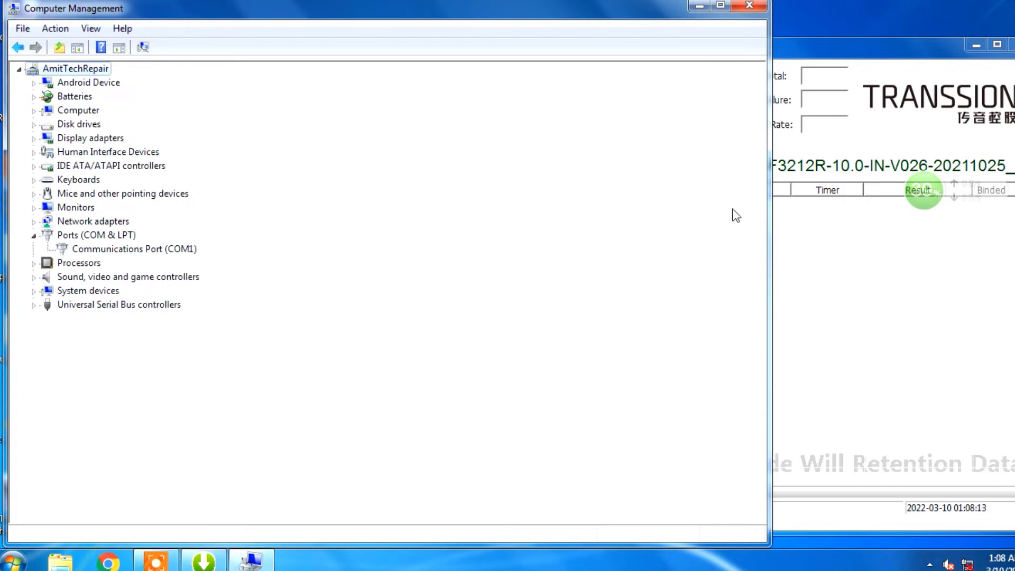
left_click_drag(767, 149, 266, 150)
left_click(575, 43)
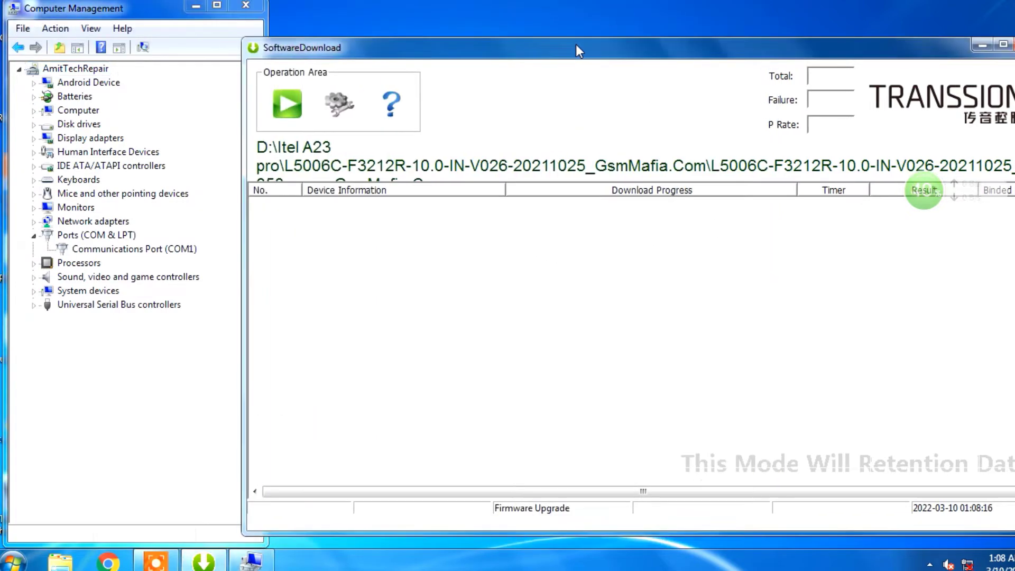
Try to start the firmware download, dismiss the warning and close SoftwareDownload.
left_click(288, 103)
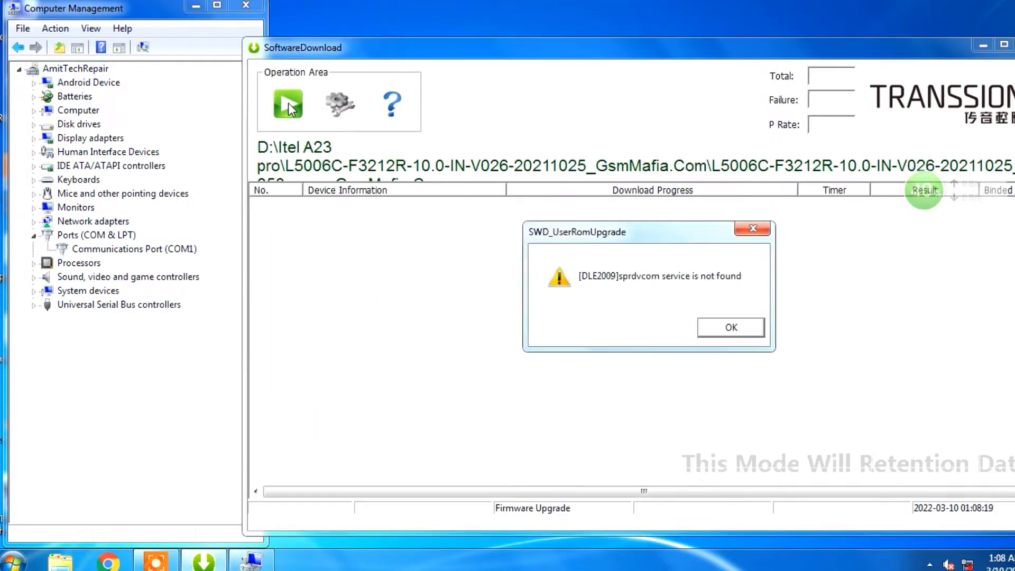
left_click(711, 324)
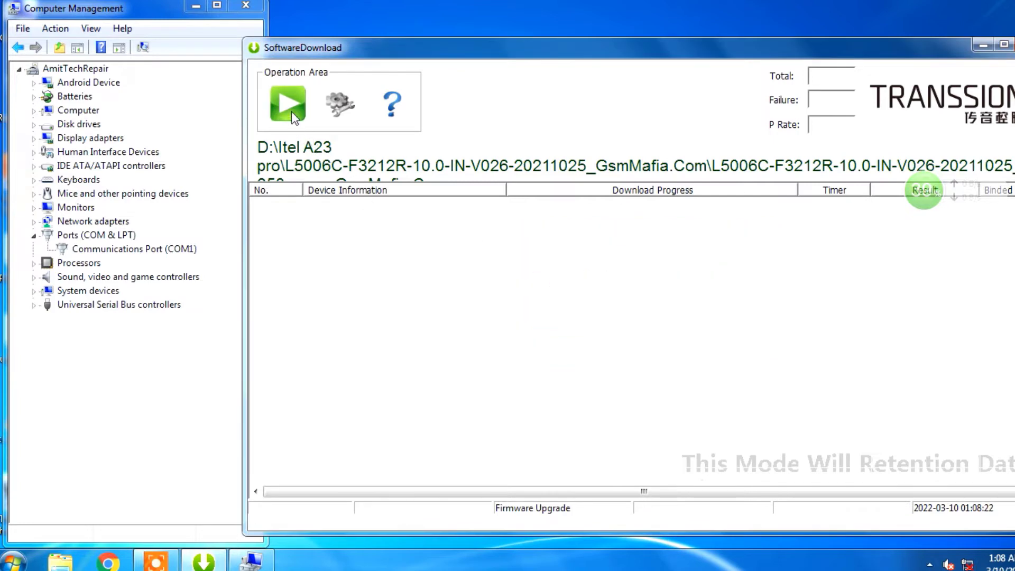
left_click_drag(666, 42, 602, 46)
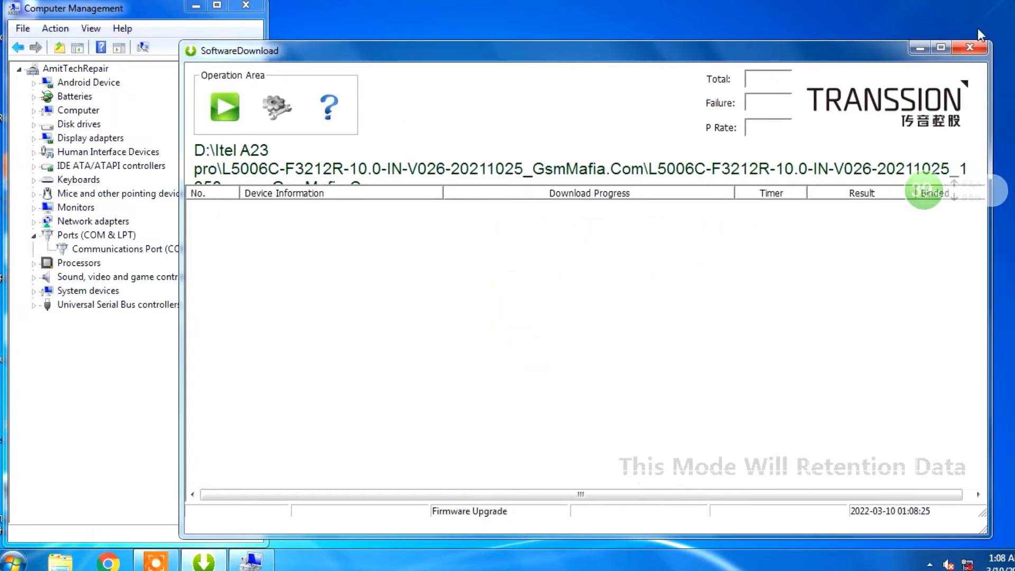
left_click(972, 49)
left_click(564, 328)
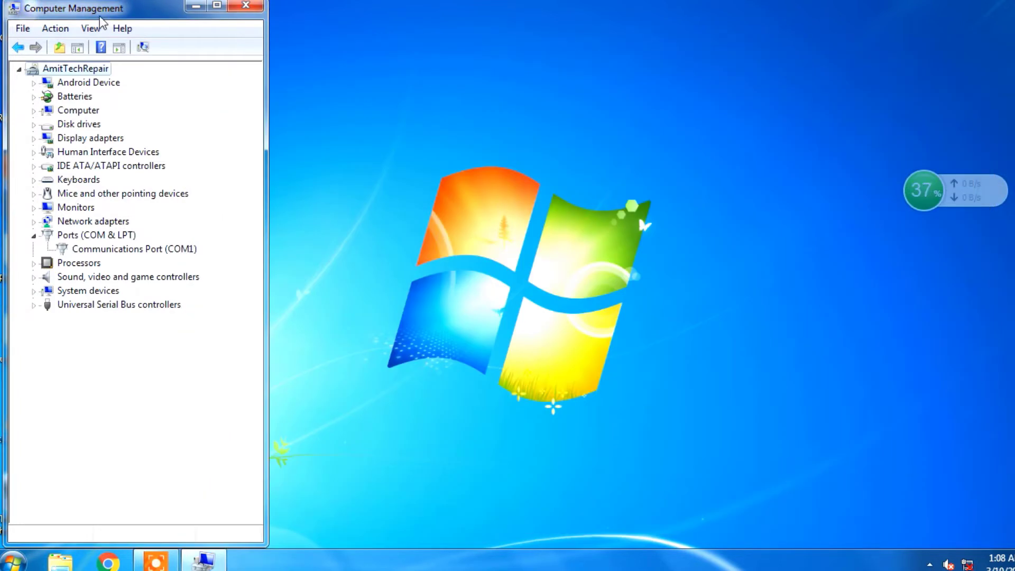
Relaunch SWDLoader from the SPD SoftwareDownload folder and place its window beside Computer Management.
left_click_drag(106, 16, 139, 16)
key("super+e")
double_click(761, 138)
double_click(741, 94)
double_click(735, 108)
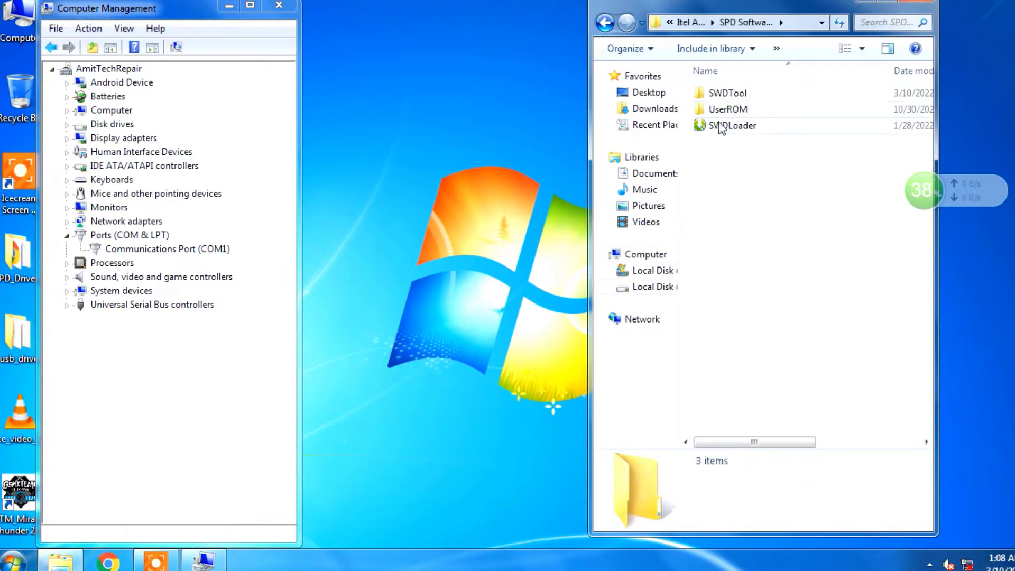
left_click(721, 127)
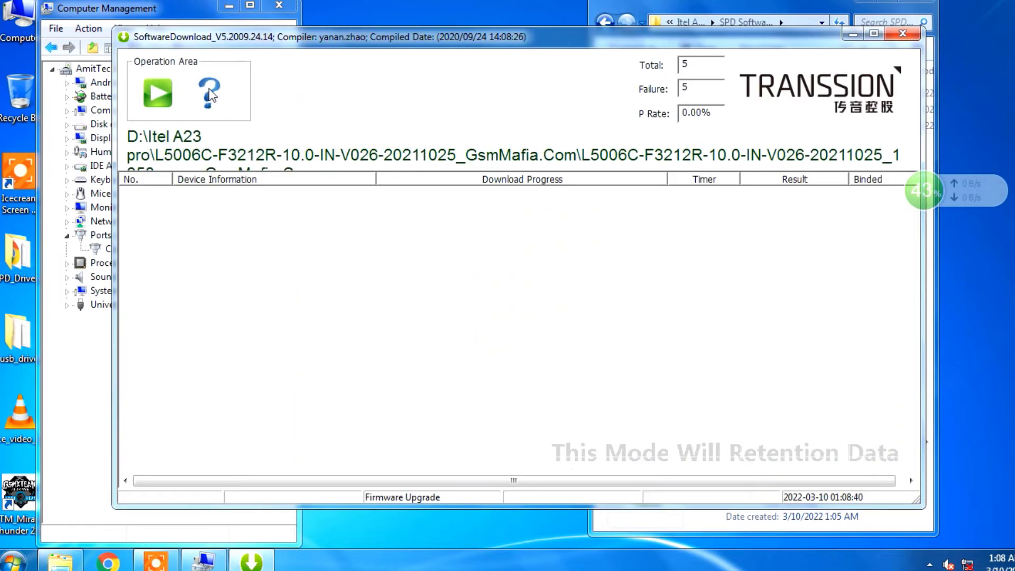
left_click_drag(323, 37, 477, 79)
left_click_drag(141, 11, 94, 10)
left_click_drag(407, 74, 398, 53)
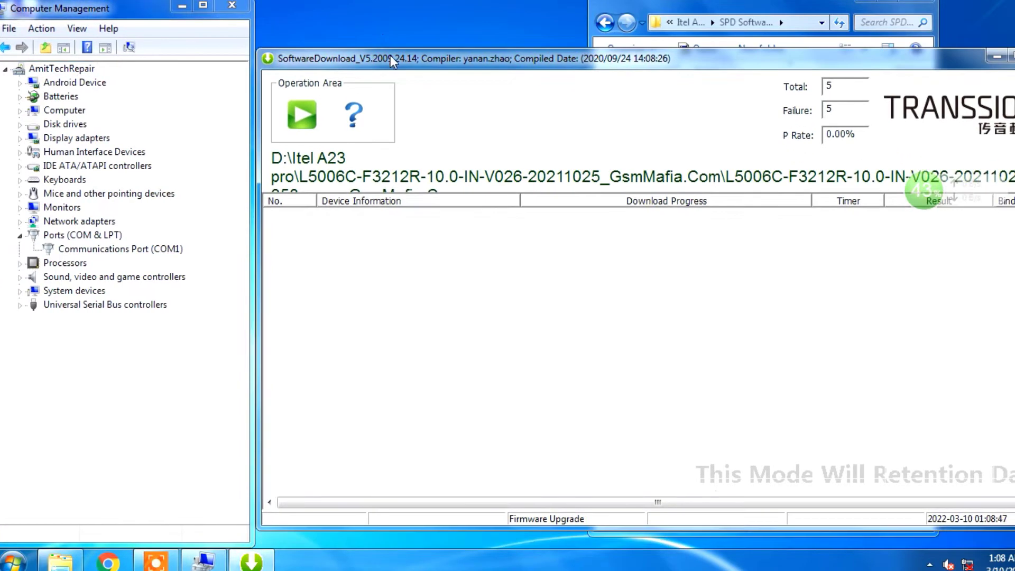
Try again to start the firmware download and dismiss the sprdvcom service warning.
left_click(302, 130)
left_click(764, 336)
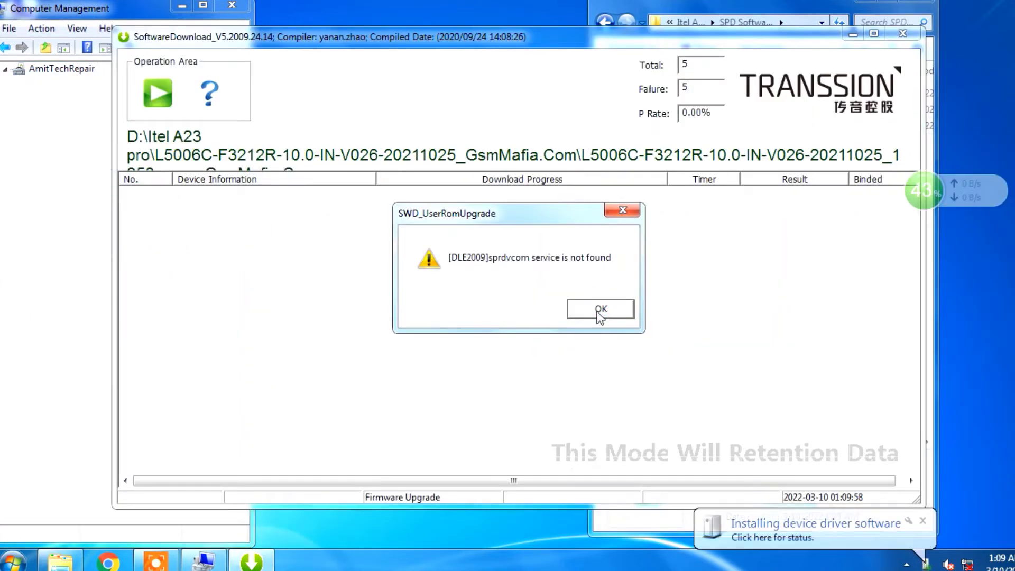
left_click(599, 312)
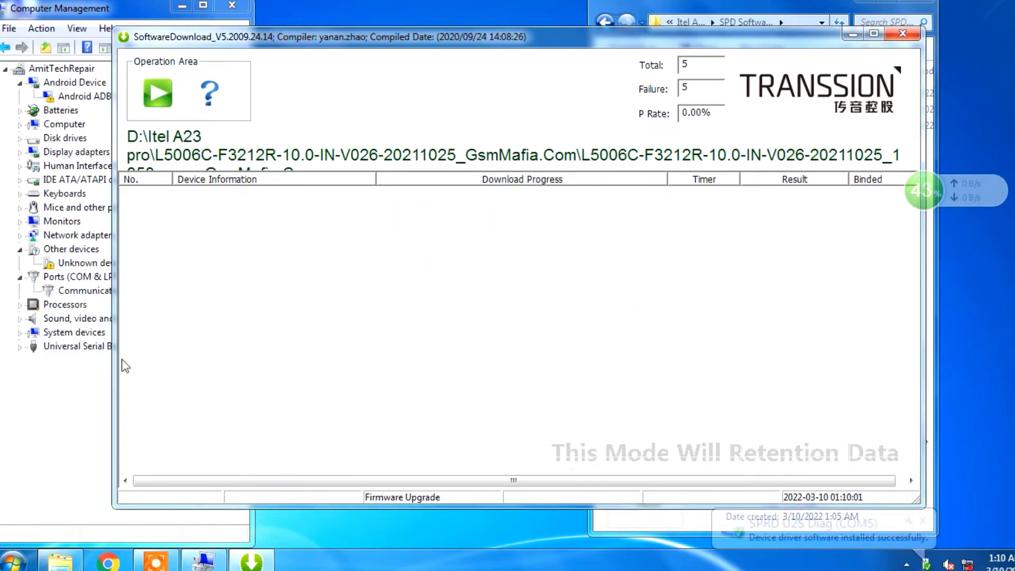
Try to start the download with the phone connected and check the SPRD U2S Diag port in Device Manager.
left_click(159, 96)
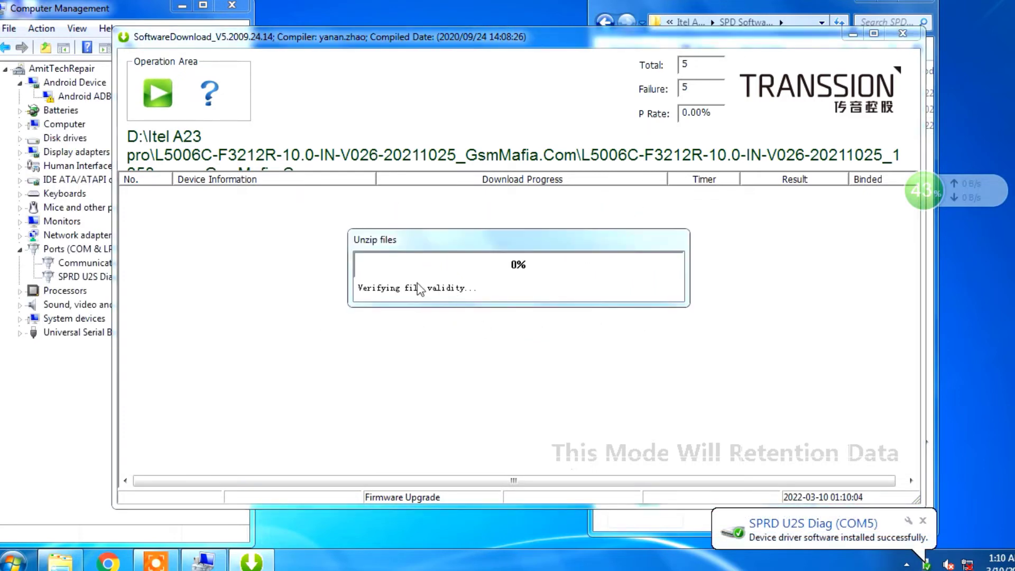
left_click(91, 368)
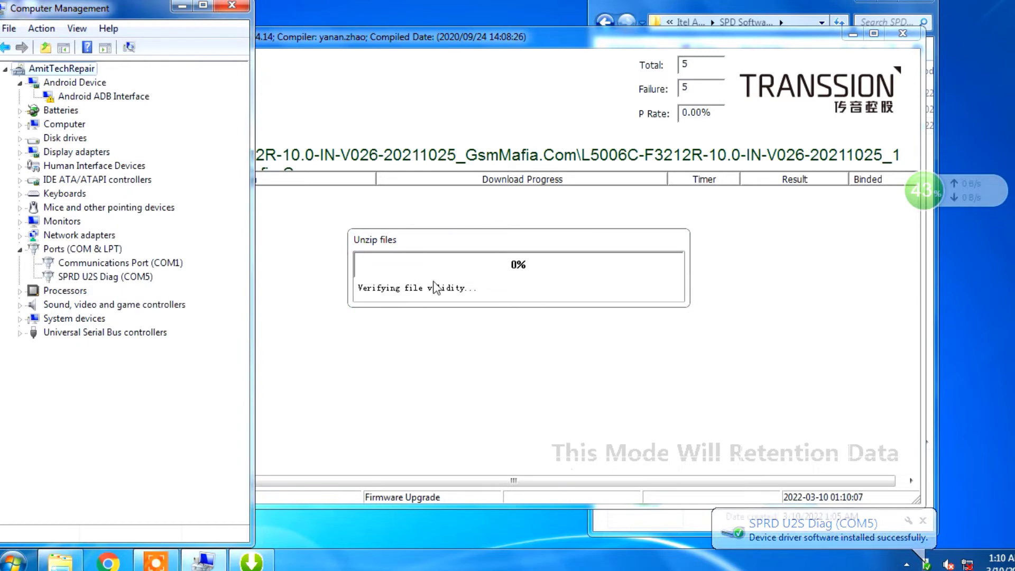
left_click(78, 277)
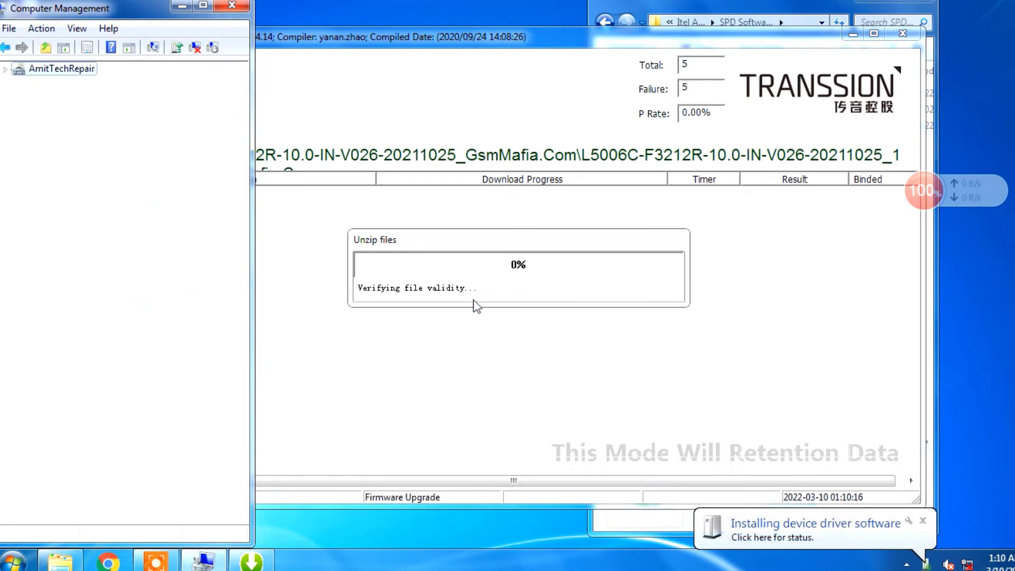
left_click(486, 275)
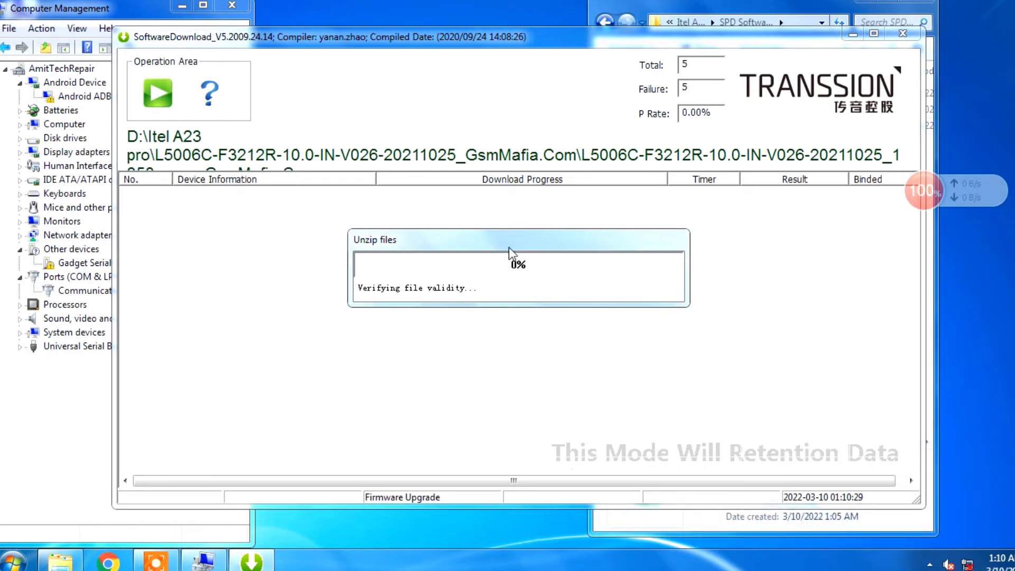
right_click(458, 5)
left_click(495, 40)
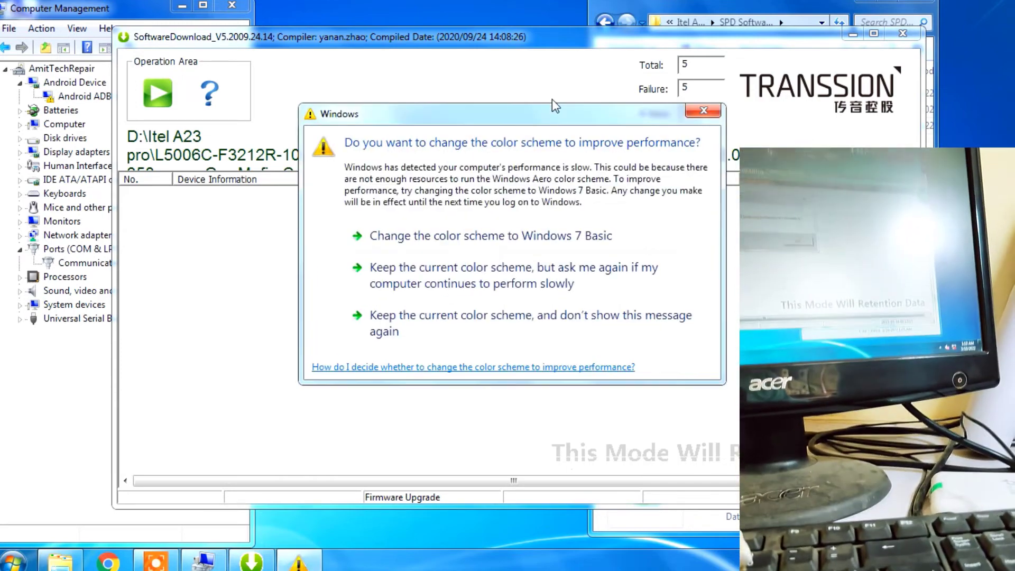
Dismiss the color scheme prompt and the mismatch warning, and restart the firmware download to the phone.
left_click(693, 112)
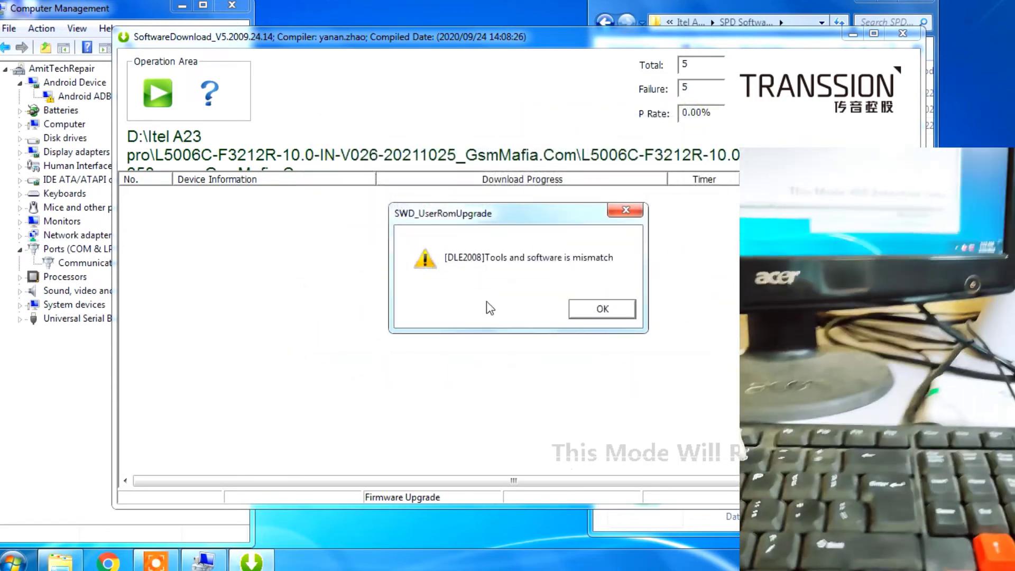
left_click(618, 313)
left_click(157, 91)
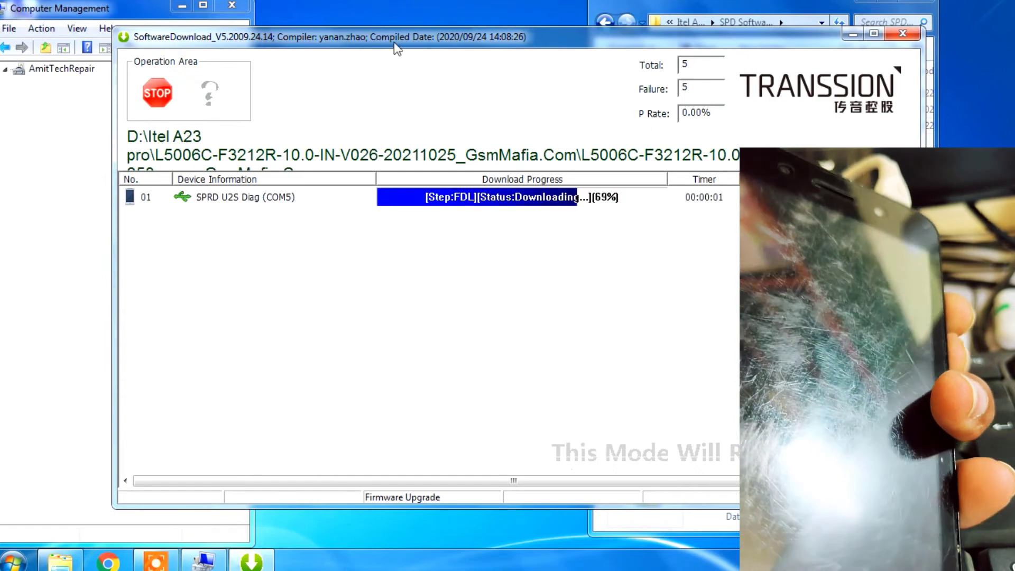
left_click_drag(394, 43, 419, 44)
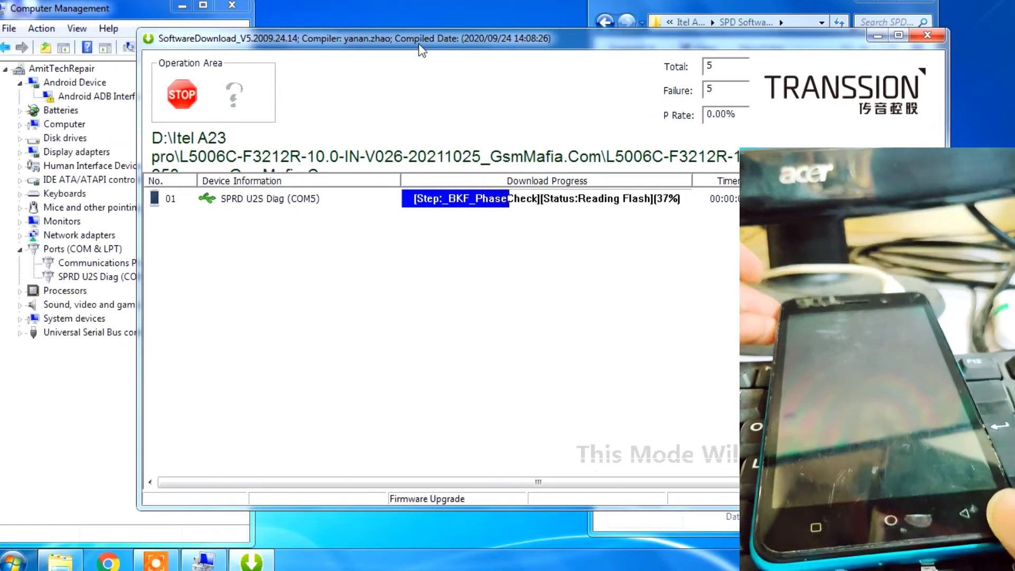